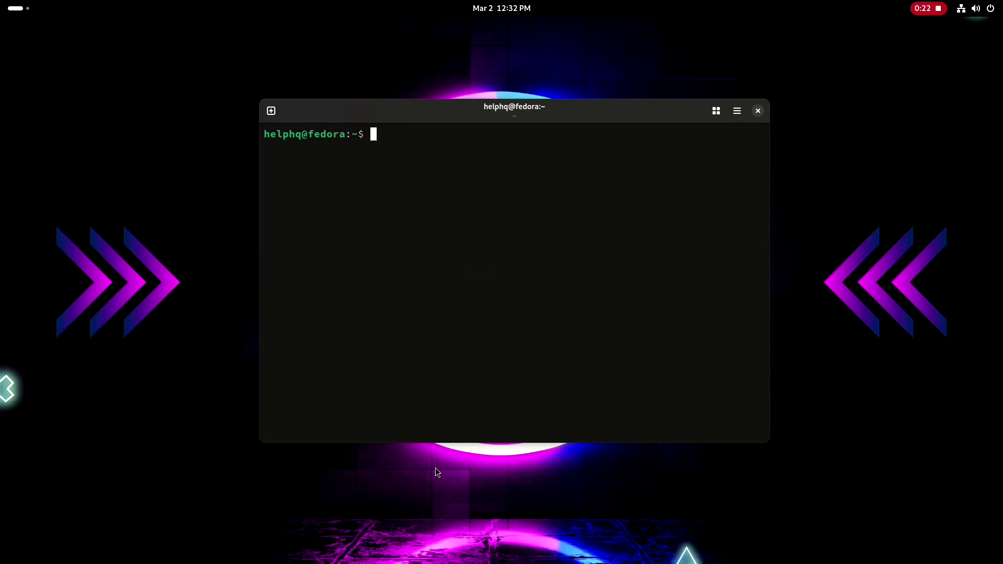
Install the rocminfo package with sudo dnf, authenticating with the account password and accepting the transaction
{"action": "type", "text": "sudo dnf"}
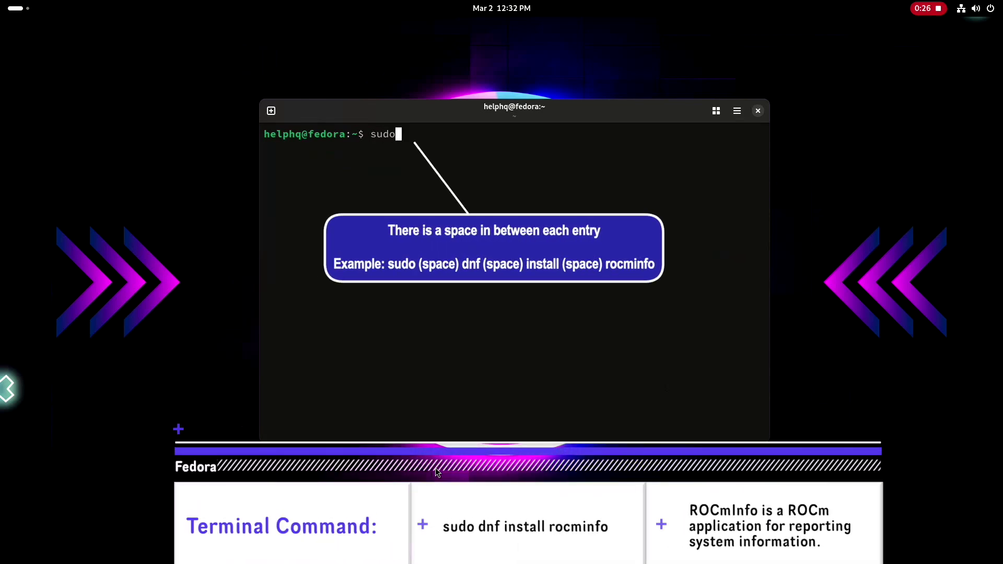
{"action": "type", "text": " i"}
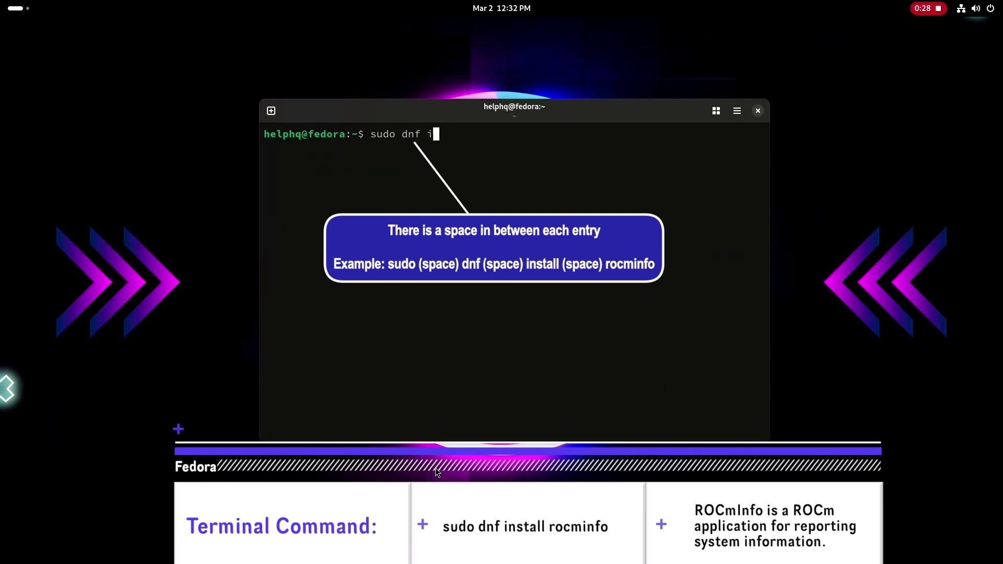
{"action": "type", "text": "nstall rocminfo"}
{"action": "key", "text": "Return"}
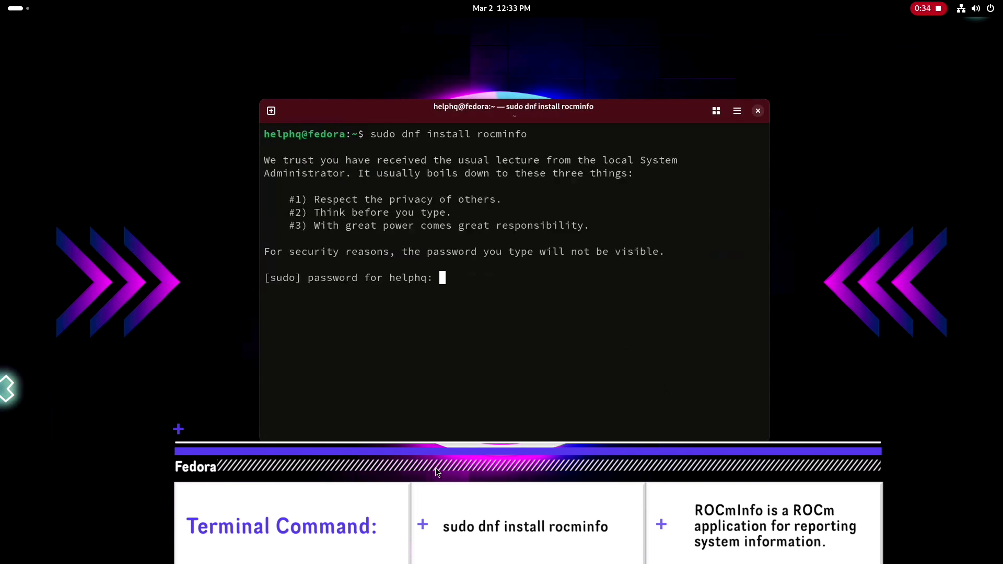
{"action": "key", "text": "Return"}
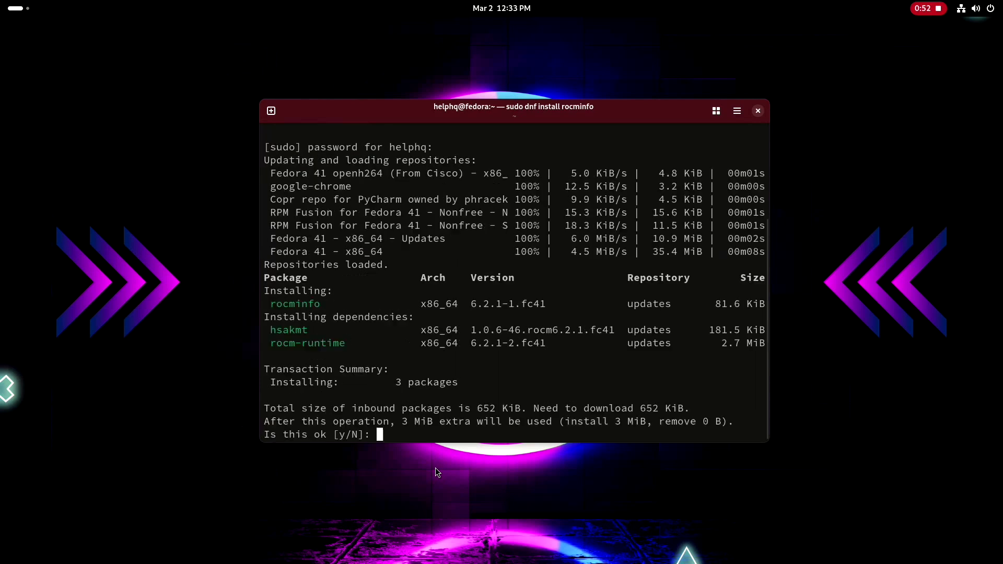
{"action": "type", "text": "y"}
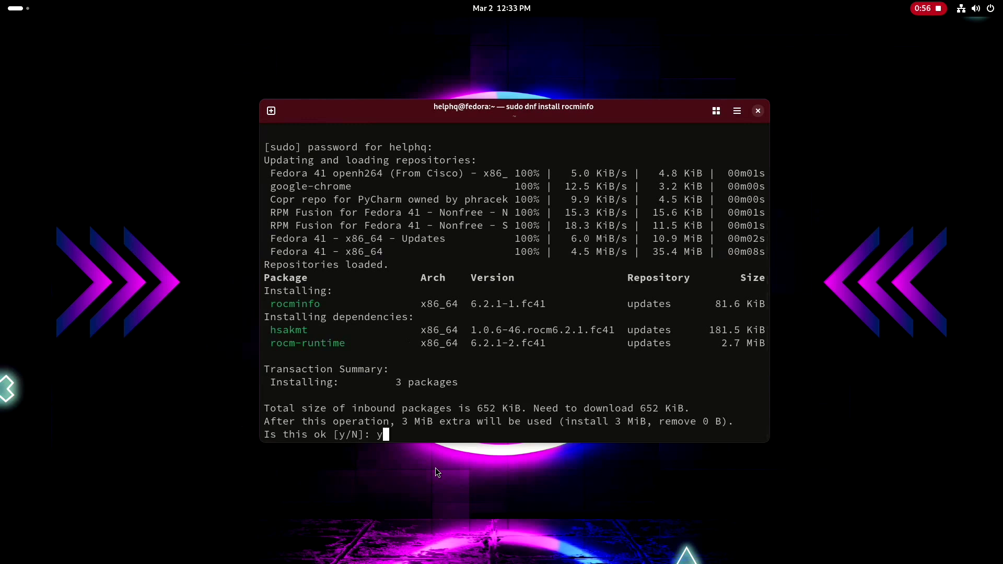
{"action": "key", "text": "Return"}
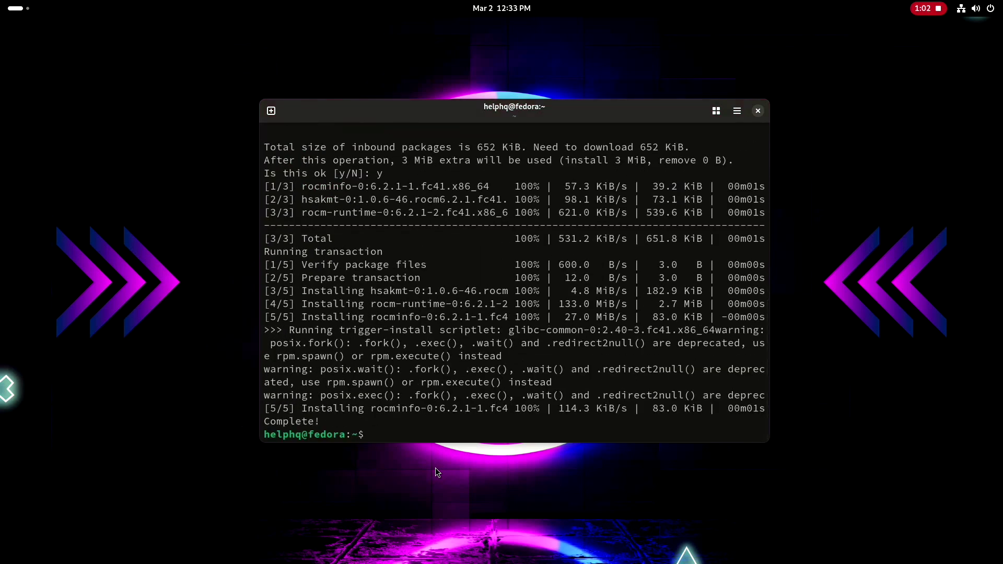
Install the rocm-opencl package with sudo dnf and accept the transaction with its dependencies
{"action": "type", "text": "sudo "}
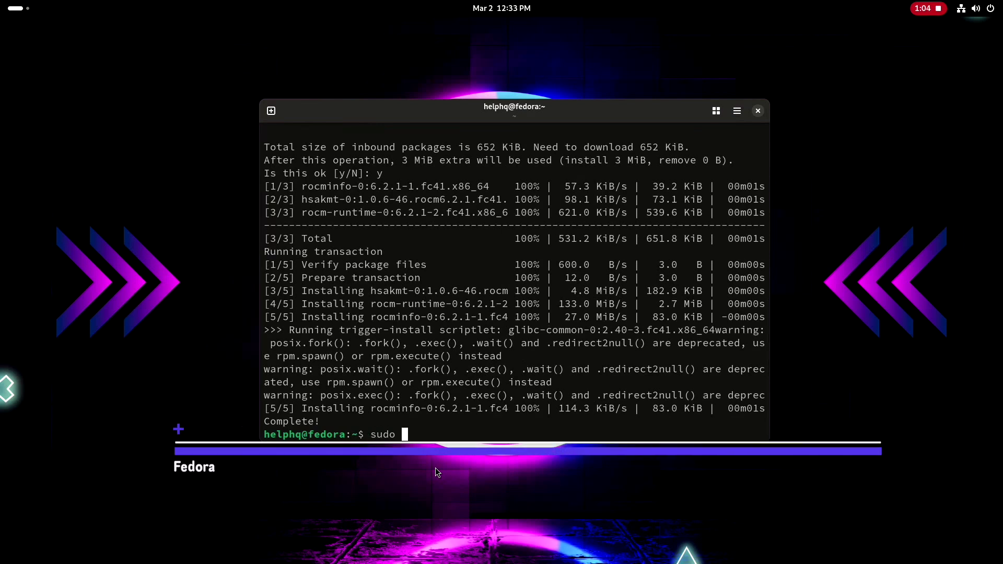
{"action": "type", "text": "dnf install rocm"}
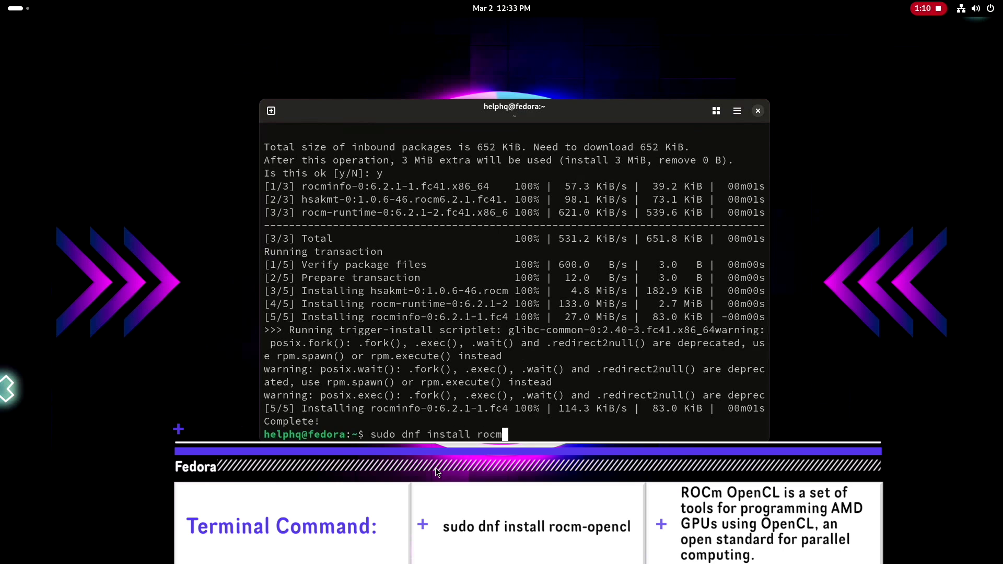
{"action": "type", "text": "-opencl"}
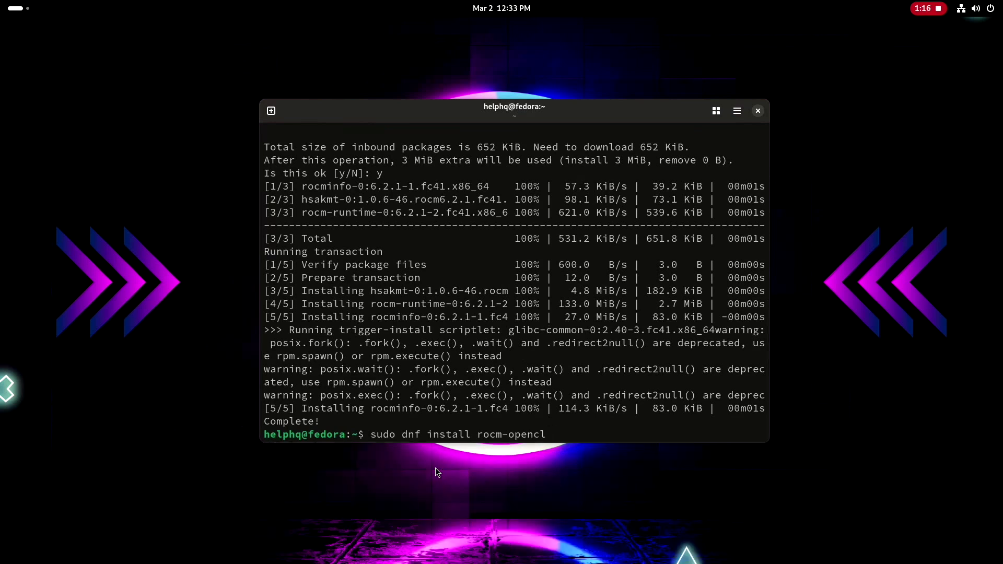
{"action": "key", "text": "Return"}
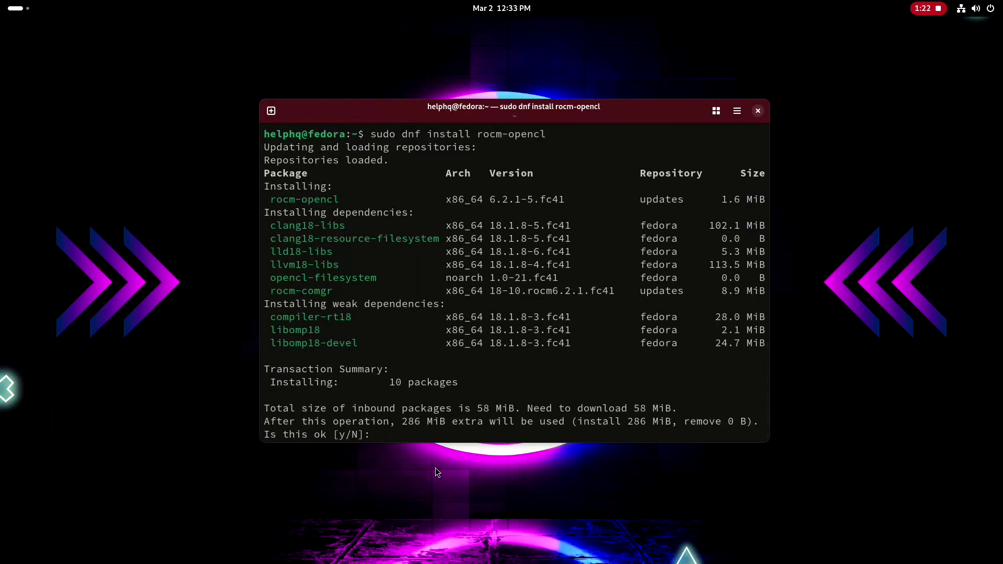
{"action": "type", "text": "y"}
{"action": "key", "text": "Return"}
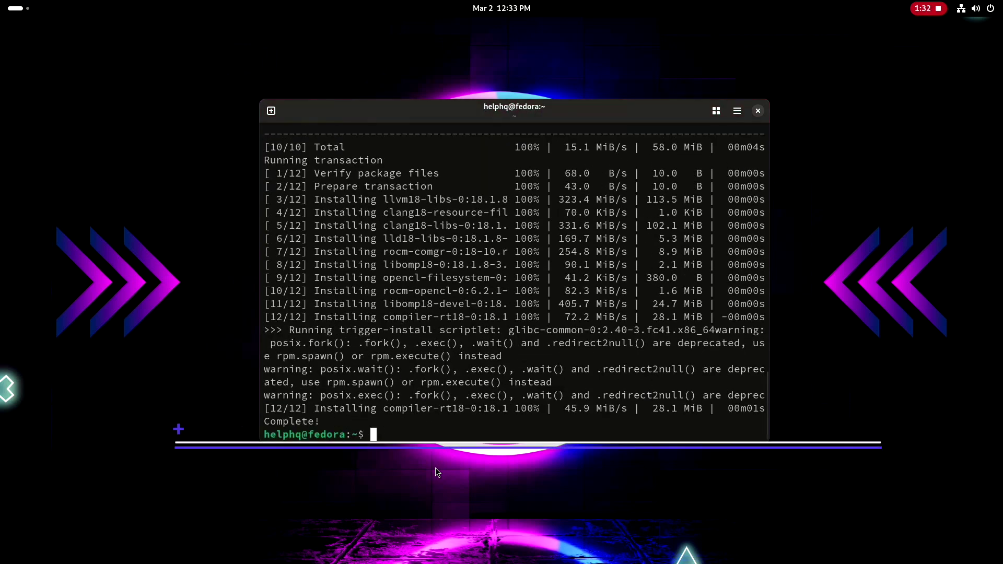
Install the rocm-clinfo package with sudo dnf and accept the transaction
{"action": "type", "text": "sudo "}
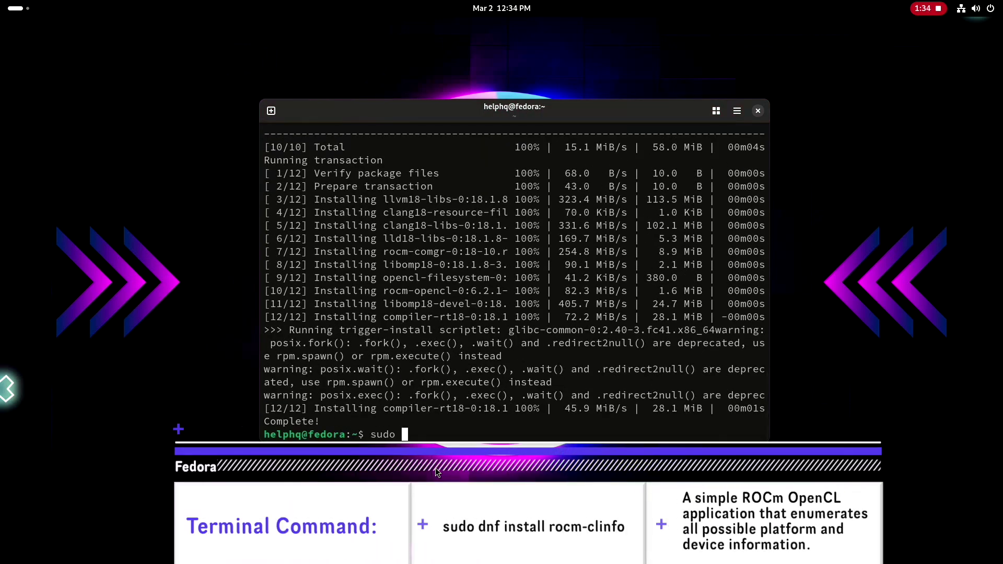
{"action": "type", "text": "dnf install rocm-clinfo"}
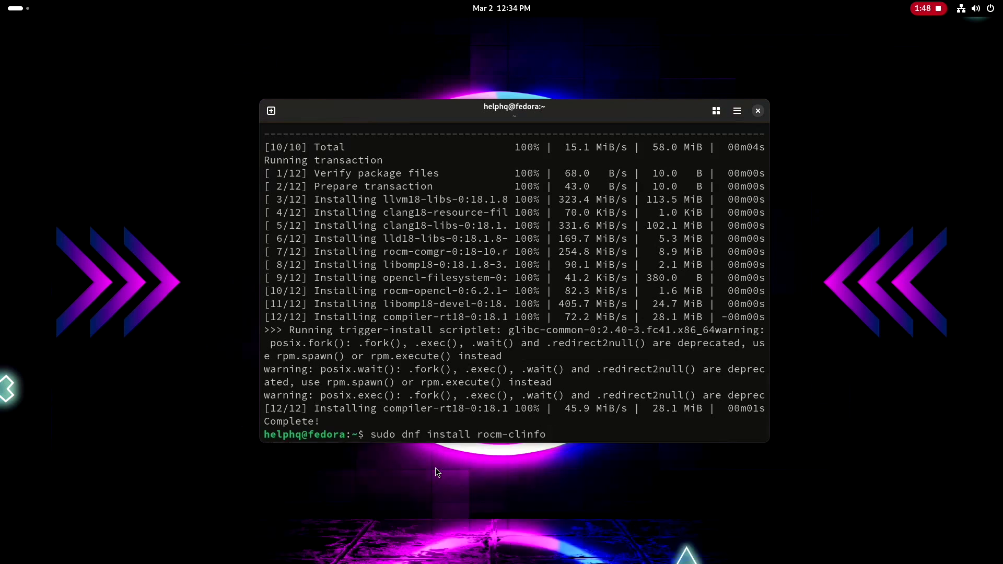
{"action": "key", "text": "Return"}
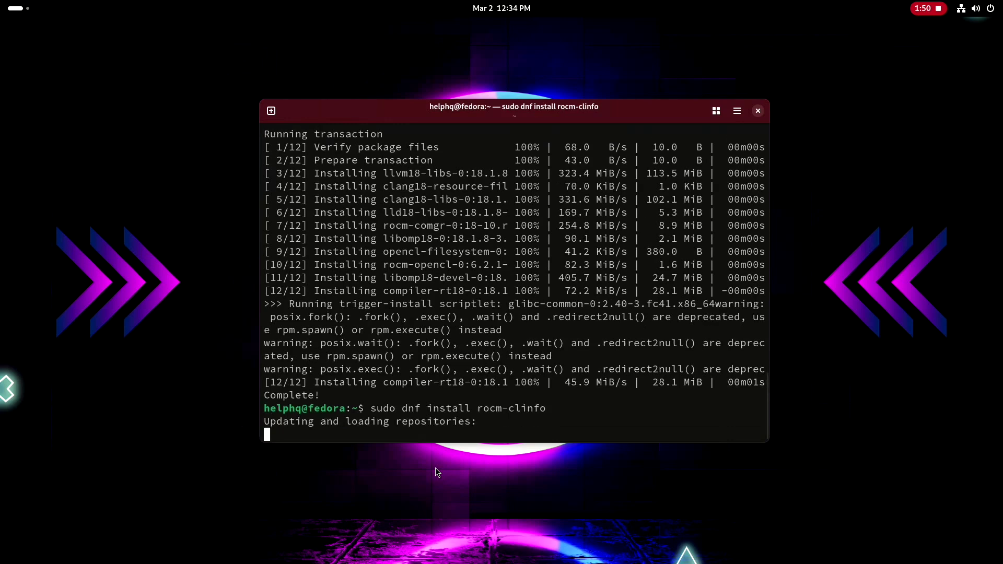
{"action": "type", "text": "y"}
{"action": "key", "text": "Return"}
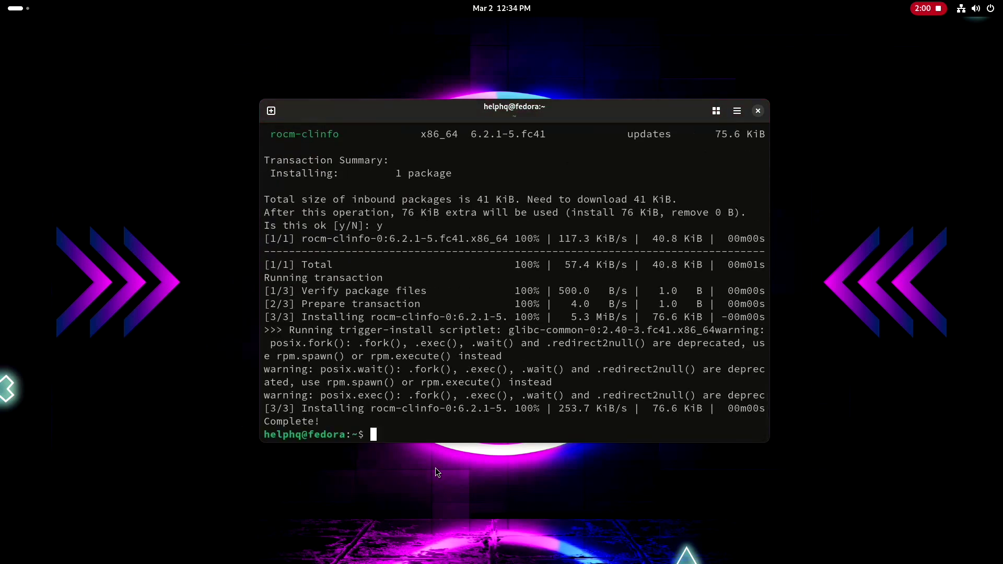
Install the rocm-hip package with sudo dnf, accept the transaction, and enter the reboot command
{"action": "type", "text": "sudo "}
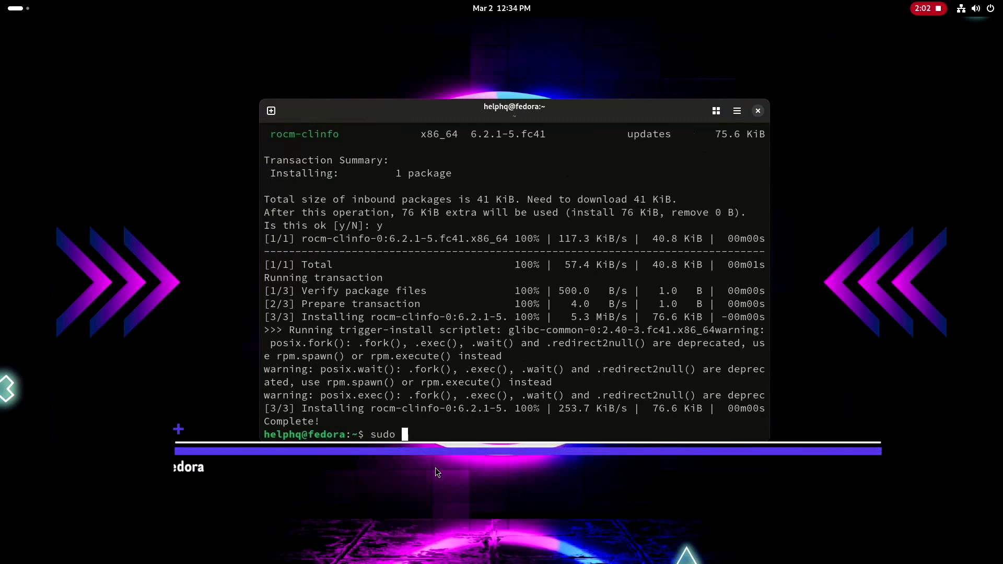
{"action": "type", "text": "dnf install rocm-hip"}
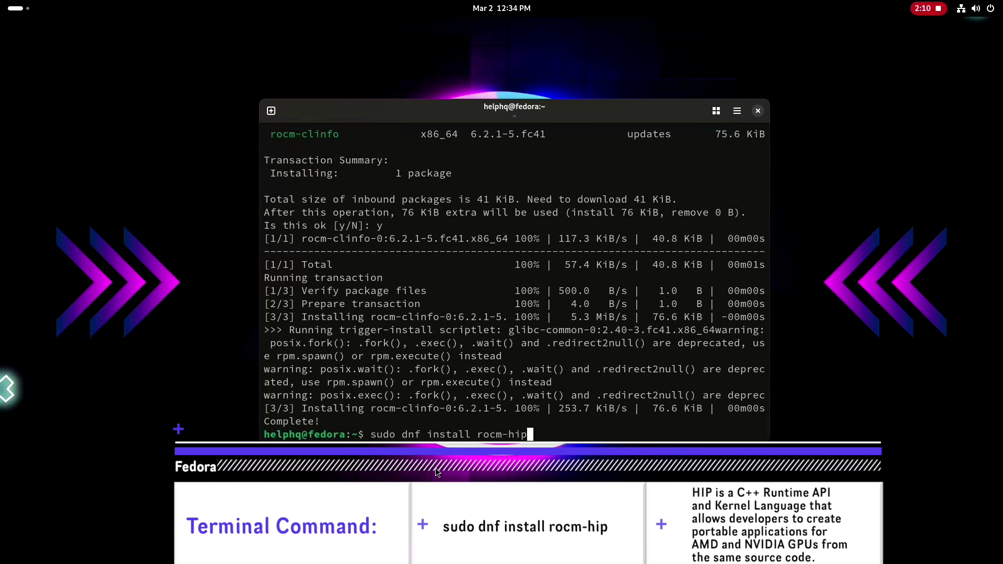
{"action": "key", "text": "Return"}
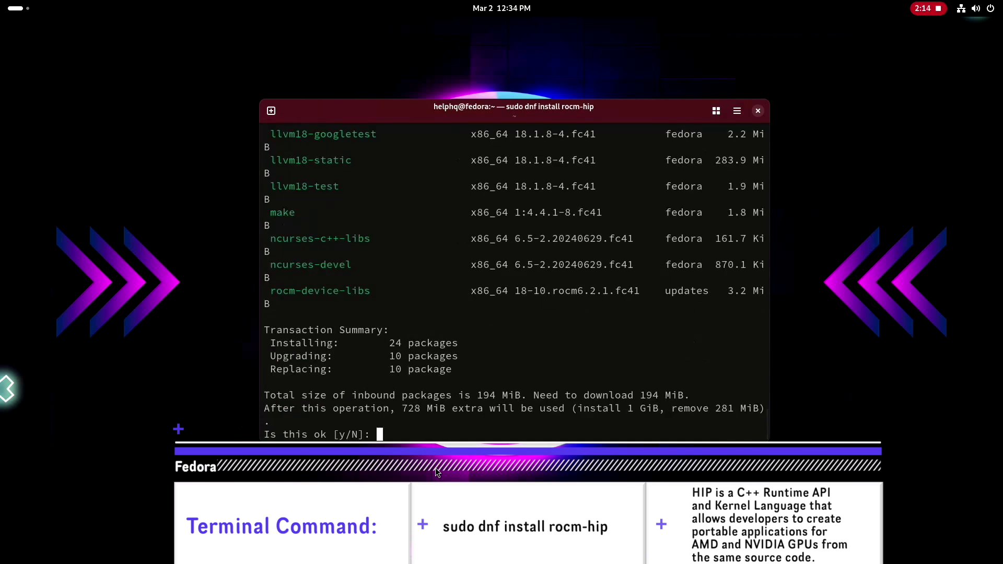
{"action": "type", "text": "y"}
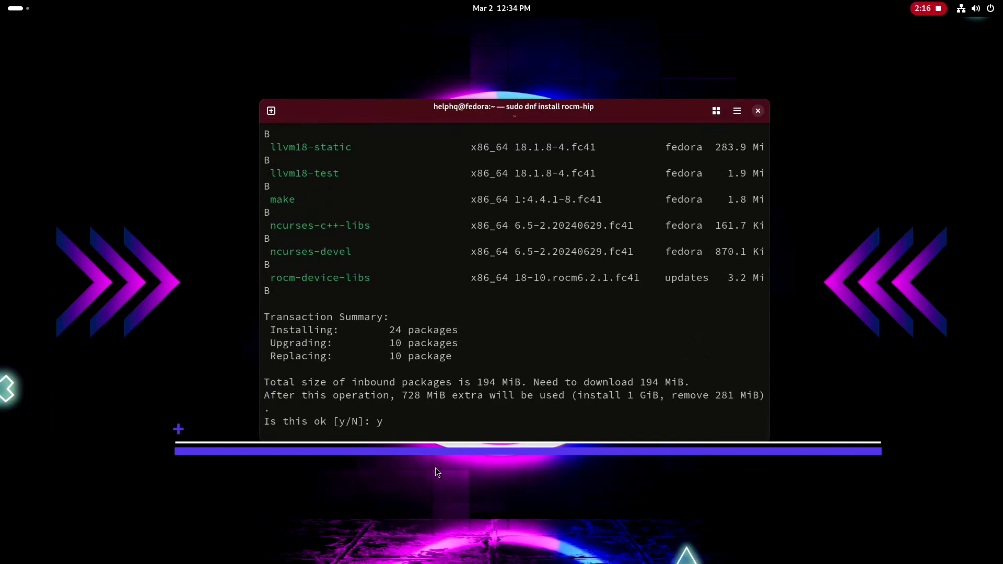
{"action": "key", "text": "Return"}
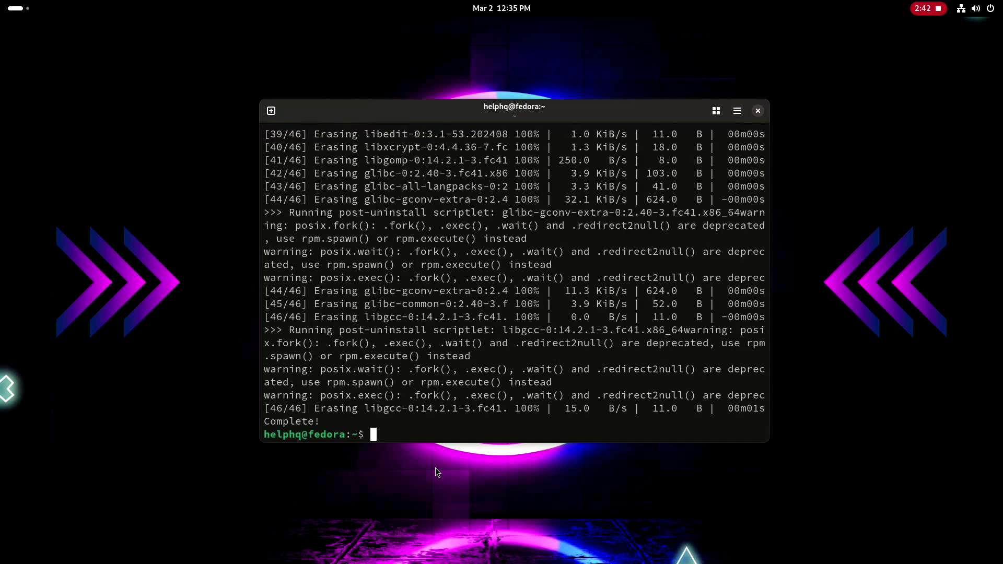
{"action": "type", "text": "reboot"}
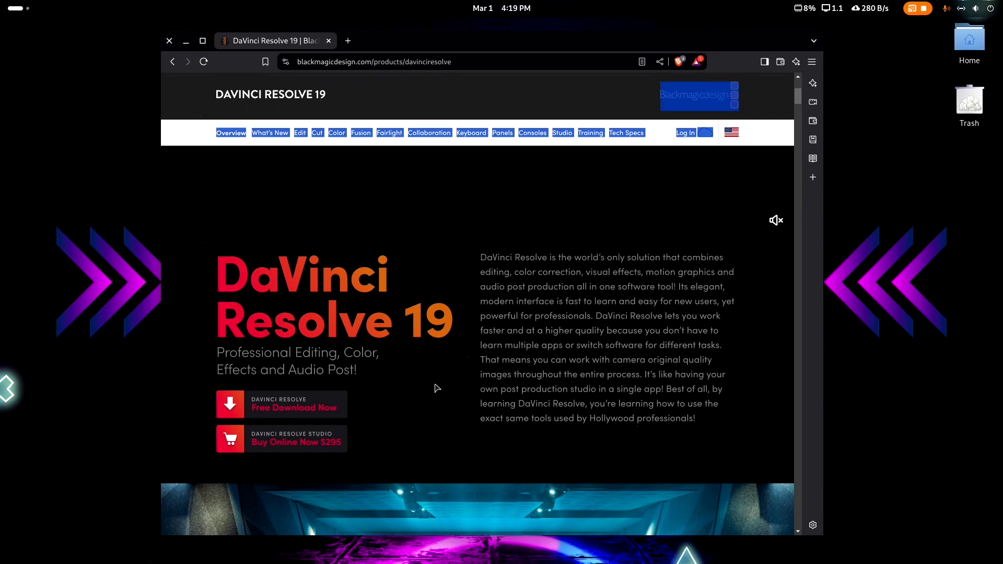
On the DaVinci Resolve page in the browser, open the Linux download form for DaVinci Resolve Studio 19 and review its registration and download options
{"action": "left_click", "coordinate": [306, 409]}
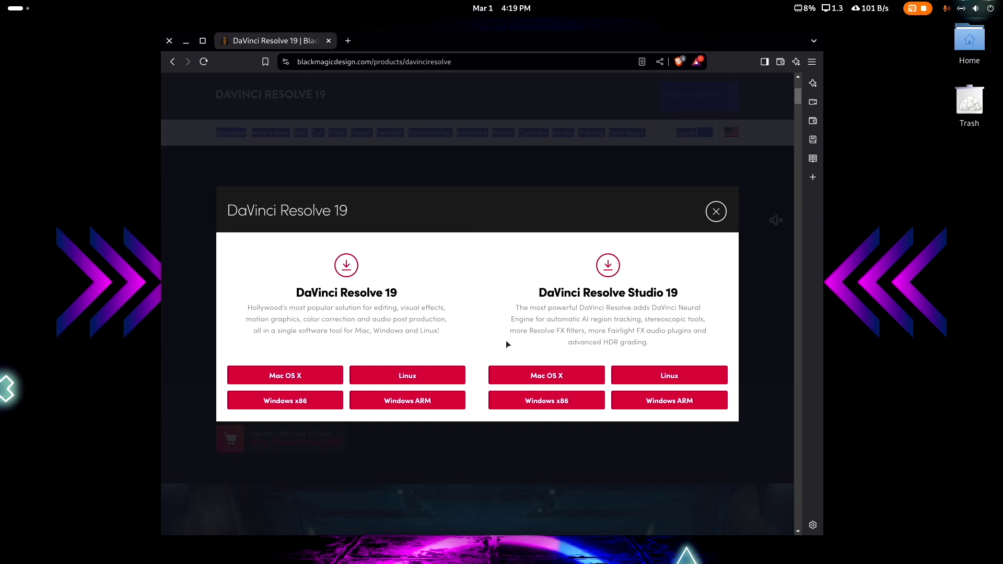
{"action": "left_click", "coordinate": [673, 381]}
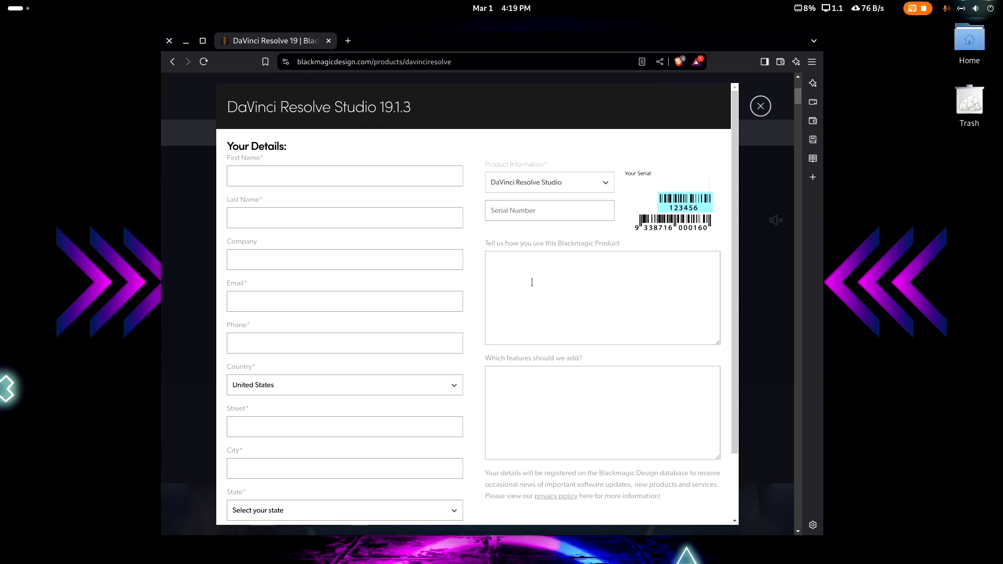
{"action": "scroll", "coordinate": [532, 282], "scroll_direction": "down", "scroll_amount": 3}
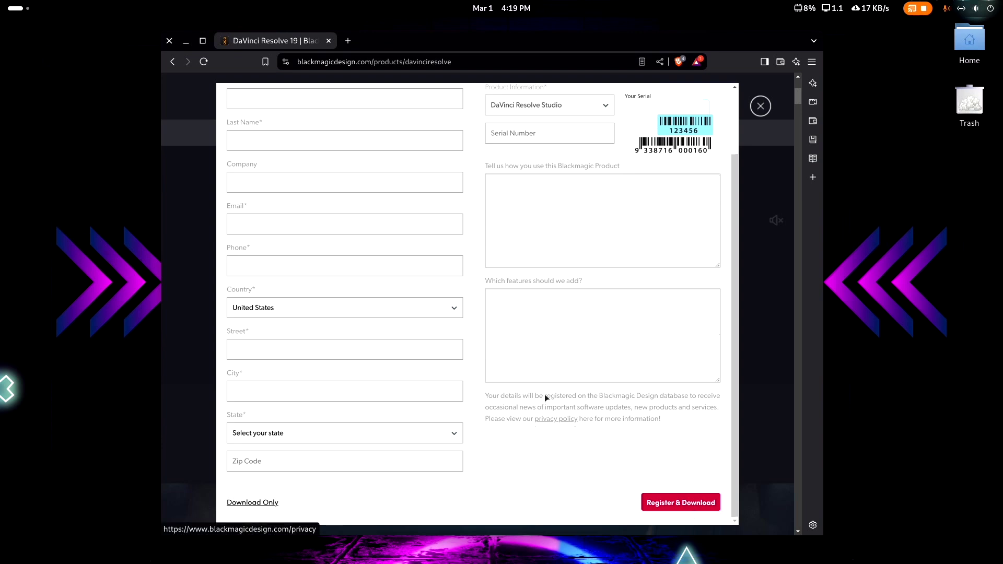
{"action": "scroll", "coordinate": [556, 387], "scroll_direction": "up", "scroll_amount": 3}
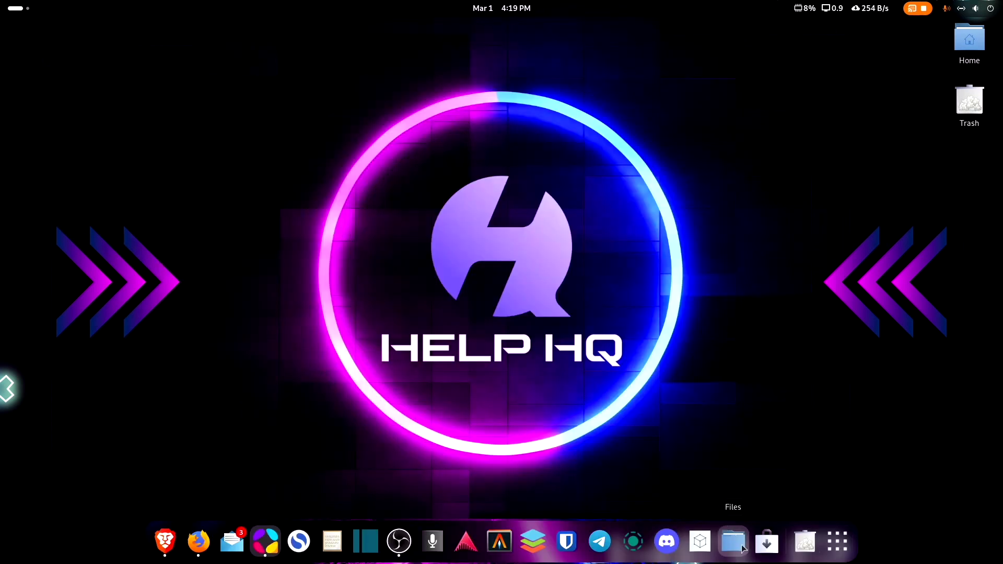
Switch to Files, extract DaVinci_Resolve_Studio_19.1.3_Linux.zip in the Downloads folder, and open the extracted folder
{"action": "left_click", "coordinate": [742, 549]}
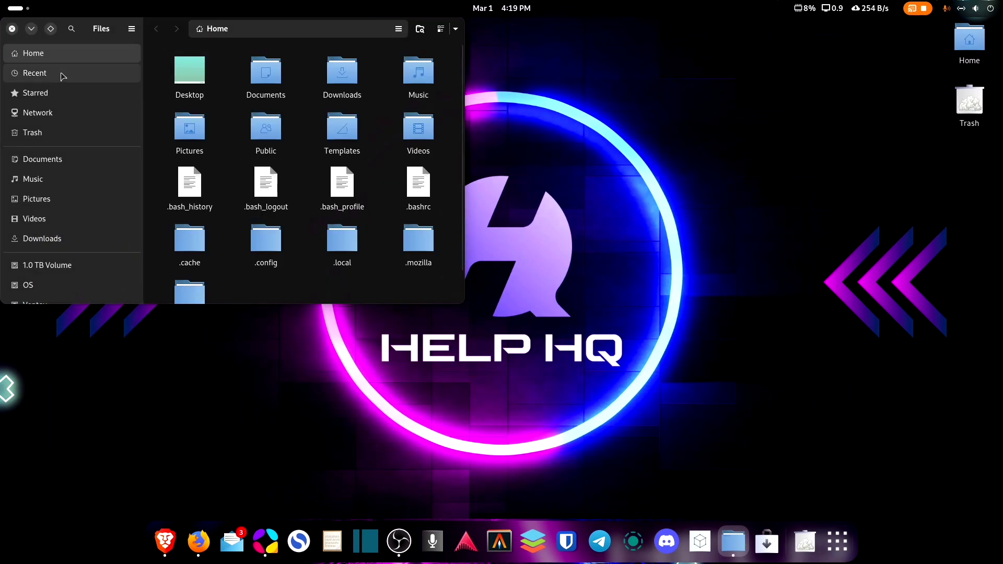
{"action": "left_click", "coordinate": [44, 246]}
{"action": "left_click_drag", "start_coordinate": [174, 30], "coordinate": [433, 104]}
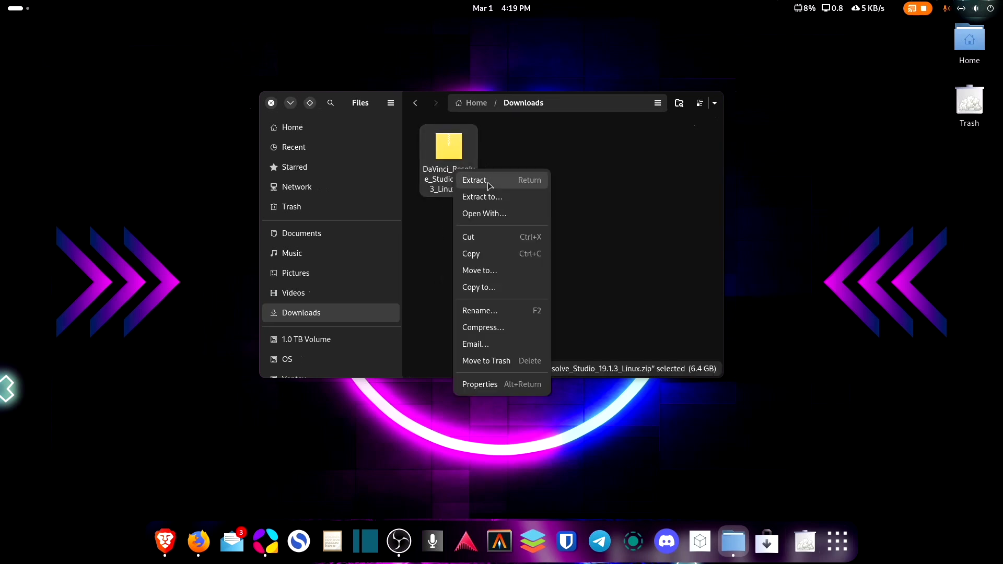
{"action": "key", "text": "Return"}
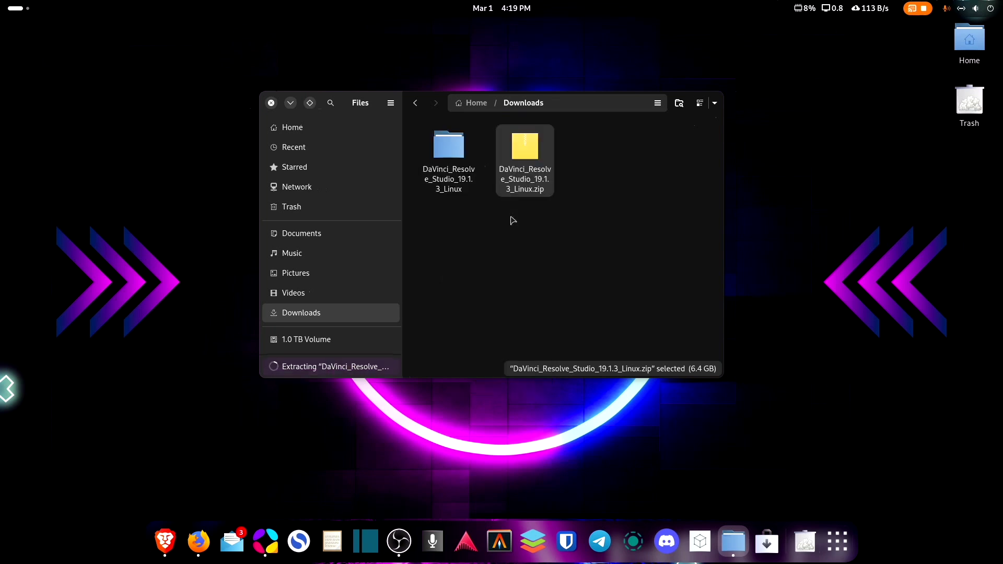
{"action": "double_click", "coordinate": [453, 151]}
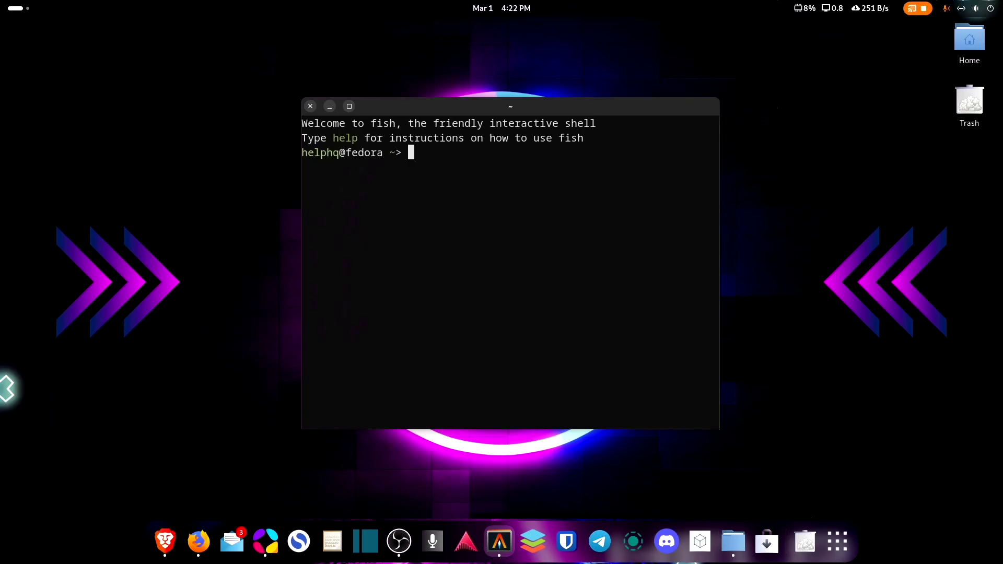
Install the libxcrypt-compat package with sudo dnf, entering the account password and accepting the transaction
{"action": "type", "text": "sudo dnf "}
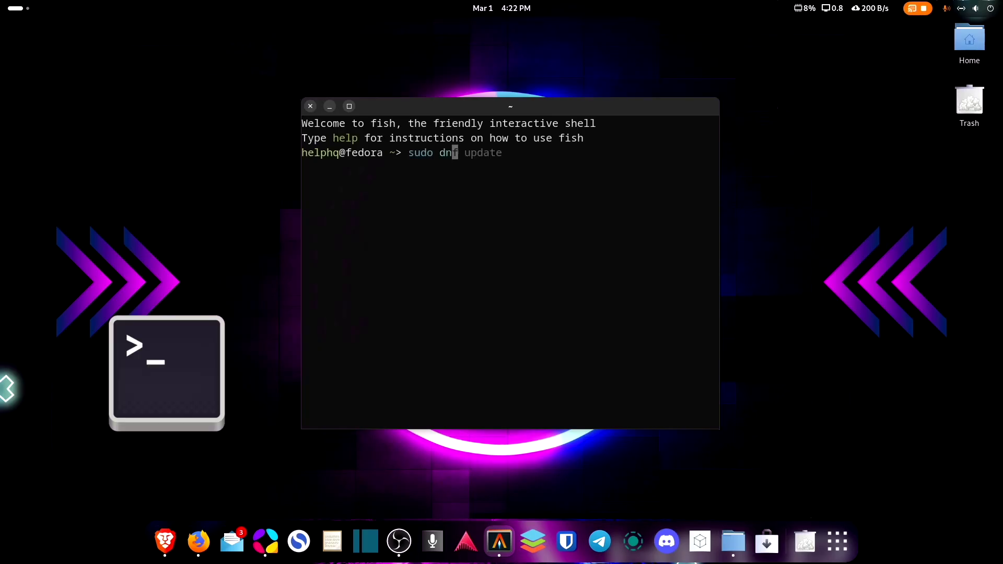
{"action": "type", "text": "i"}
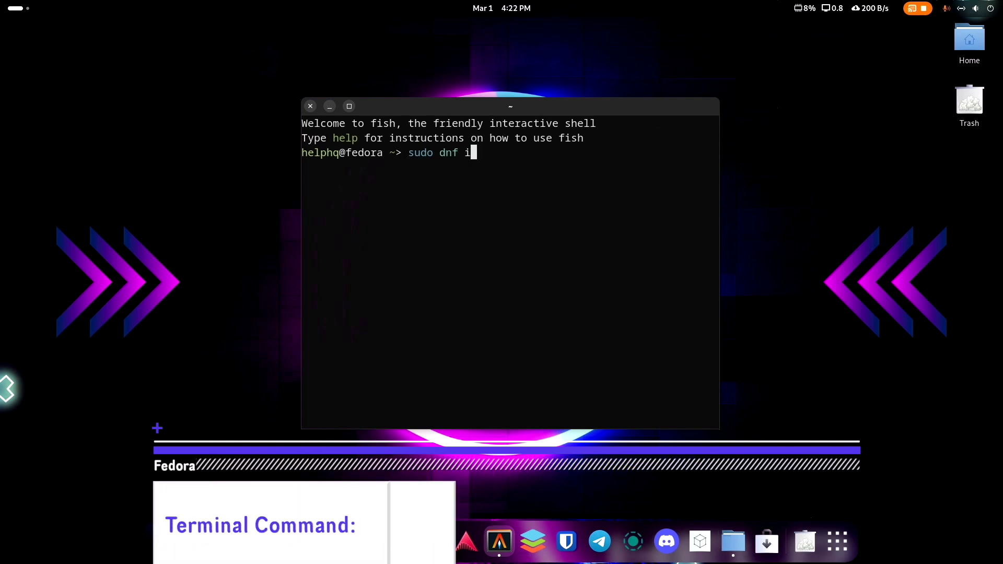
{"action": "type", "text": "nstall lib"}
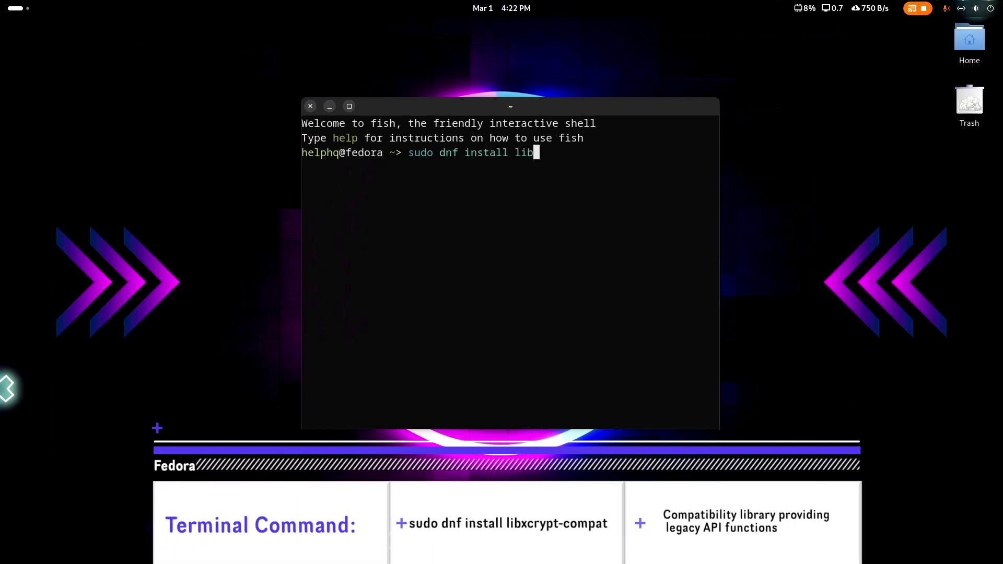
{"action": "type", "text": "xcrypt-com"}
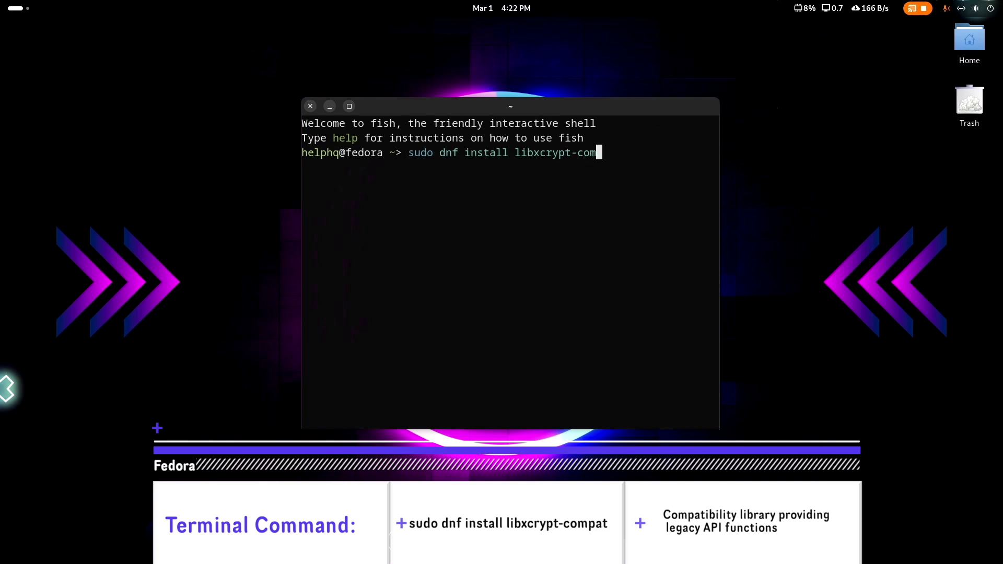
{"action": "type", "text": "pat"}
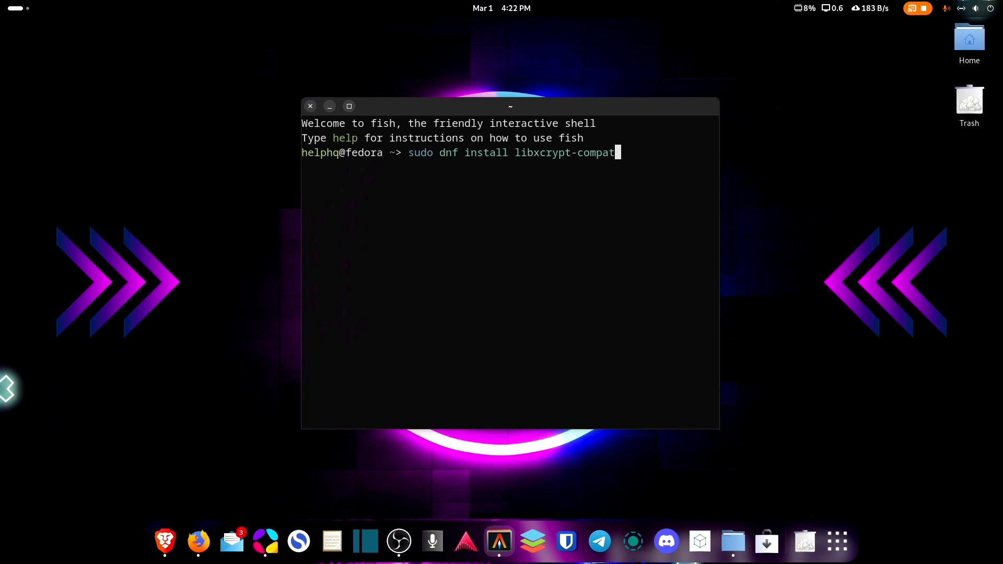
{"action": "key", "text": "Return"}
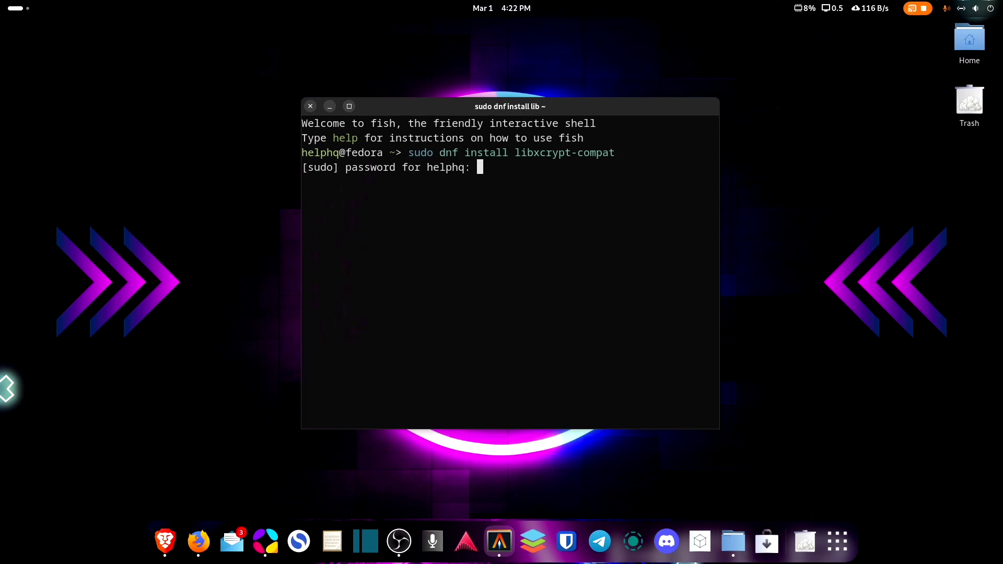
{"action": "key", "text": "Return"}
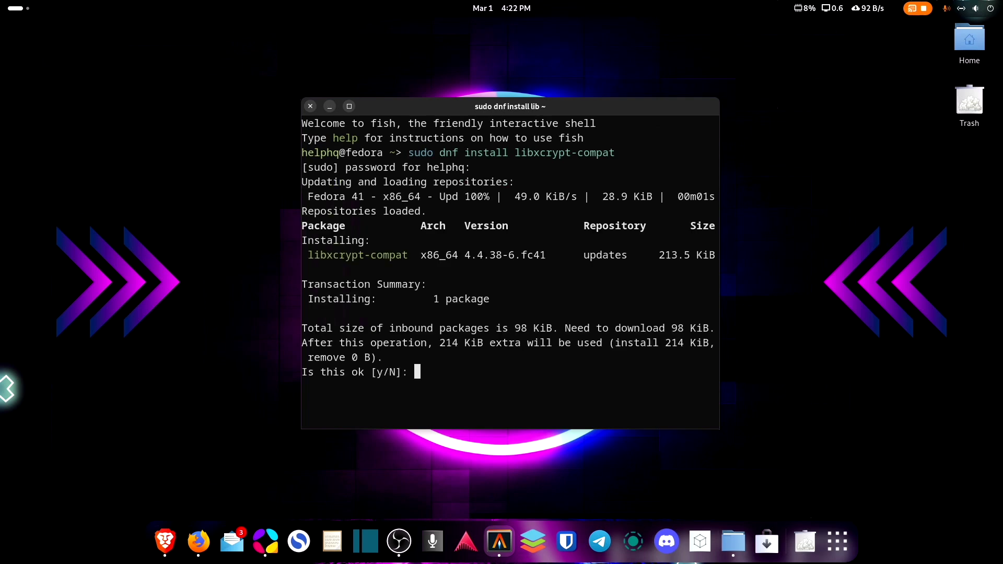
{"action": "type", "text": "y"}
{"action": "key", "text": "Return"}
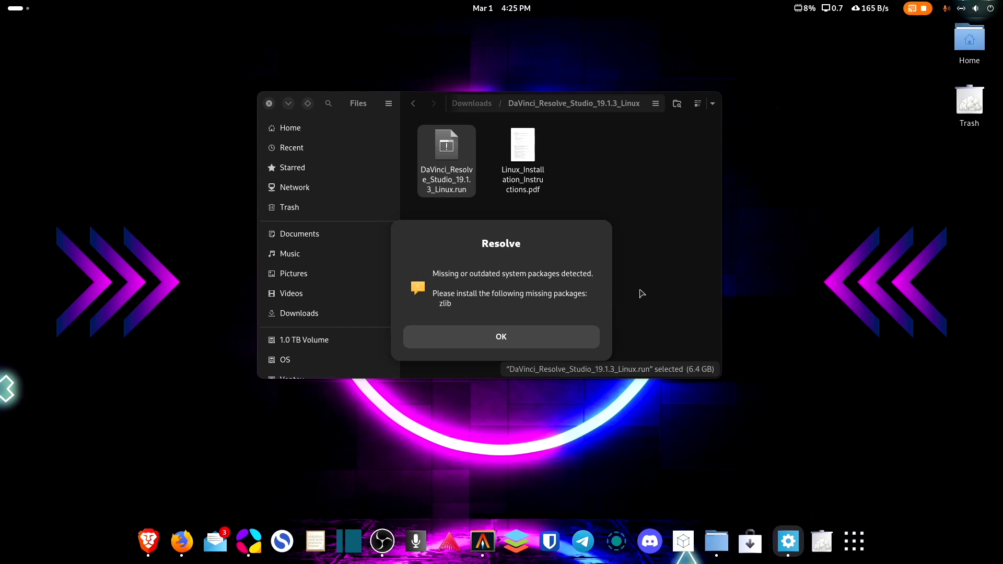
Dismiss the missing-package notice, open a console in the extracted DaVinci_Resolve_Studio_19.1.3_Linux folder, and close that console
{"action": "left_click", "coordinate": [526, 337]}
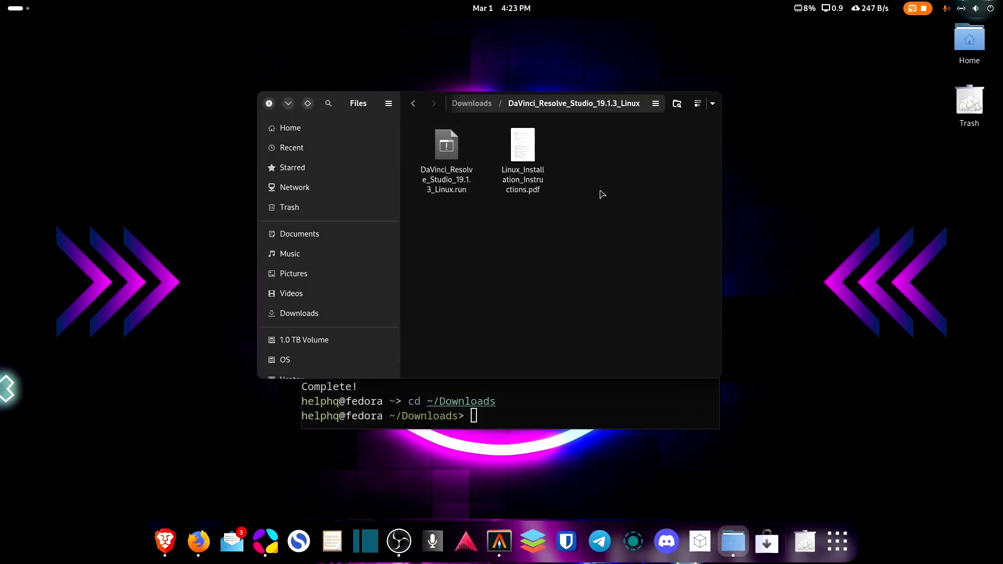
{"action": "right_click", "coordinate": [511, 249]}
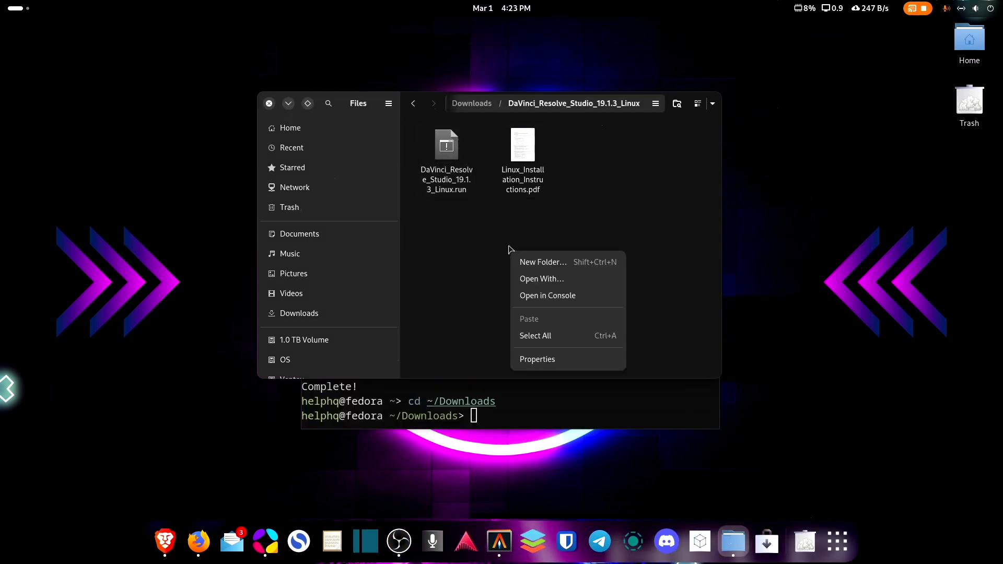
{"action": "left_click", "coordinate": [597, 296]}
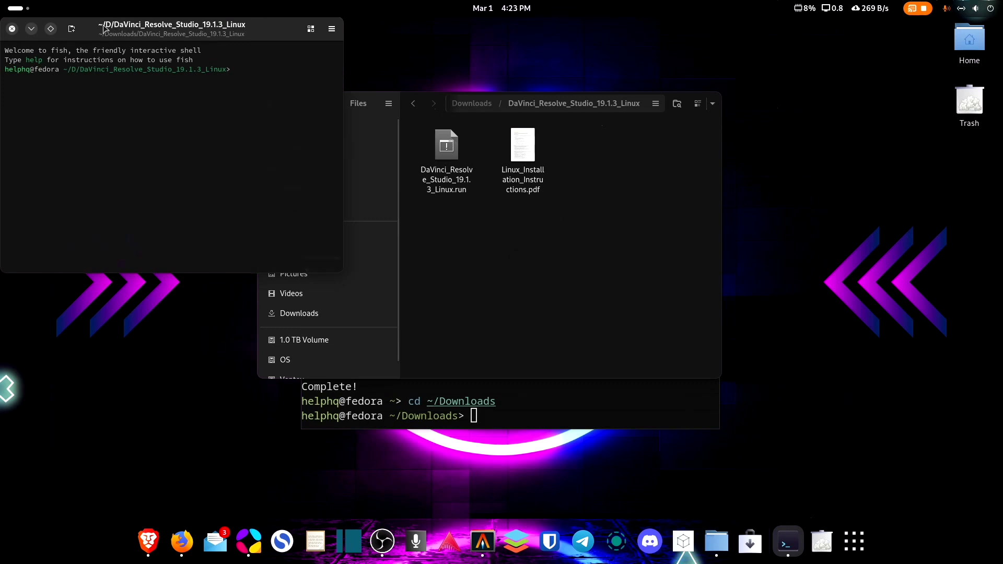
{"action": "left_click_drag", "start_coordinate": [104, 28], "coordinate": [450, 135]}
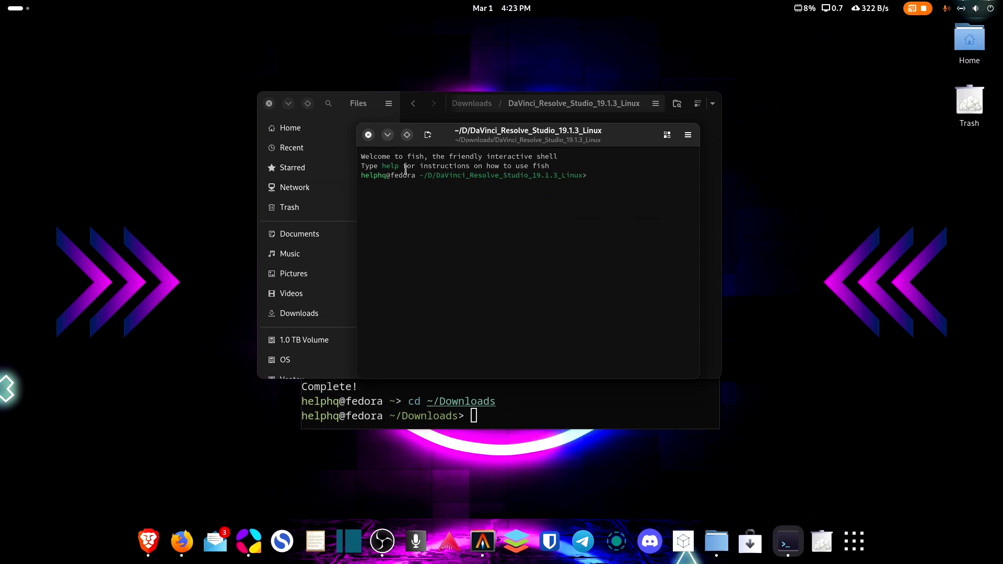
{"action": "left_click", "coordinate": [368, 135]}
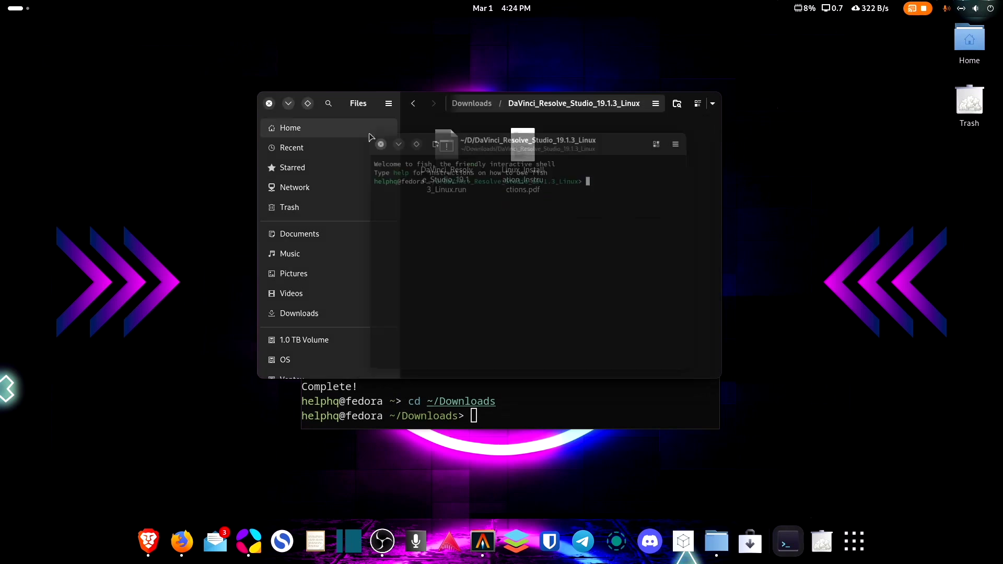
Minimize Files and change the terminal's directory to ~/Downloads/DaVinci_Resolve_Studio_19.1.3_Linux/
{"action": "left_click", "coordinate": [288, 103]}
{"action": "type", "text": "cd !"}
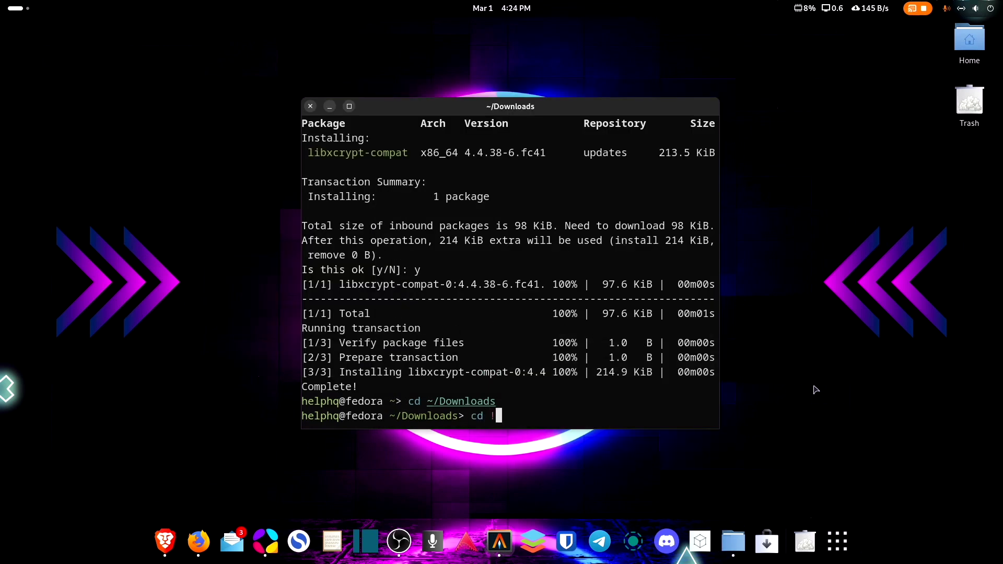
{"action": "key", "text": "BackSpace"}
{"action": "type", "text": "~/Dow"}
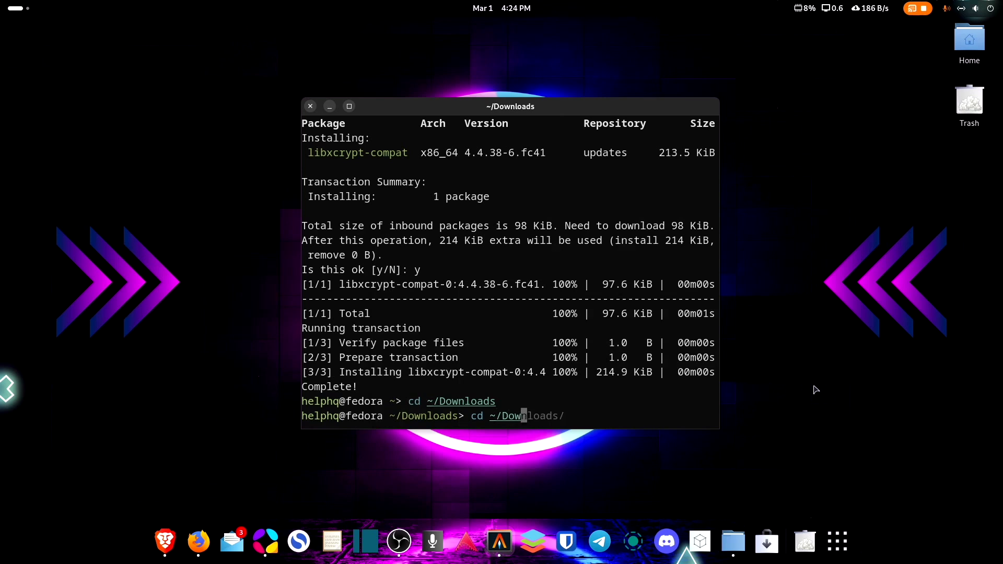
{"action": "key", "text": "Right"}
{"action": "key", "text": "Right"}
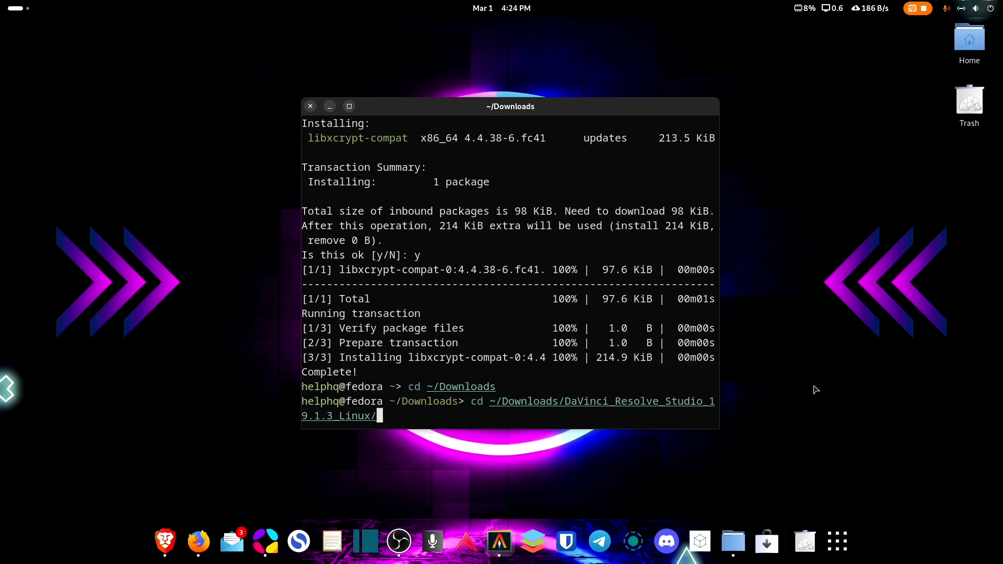
{"action": "key", "text": "Return"}
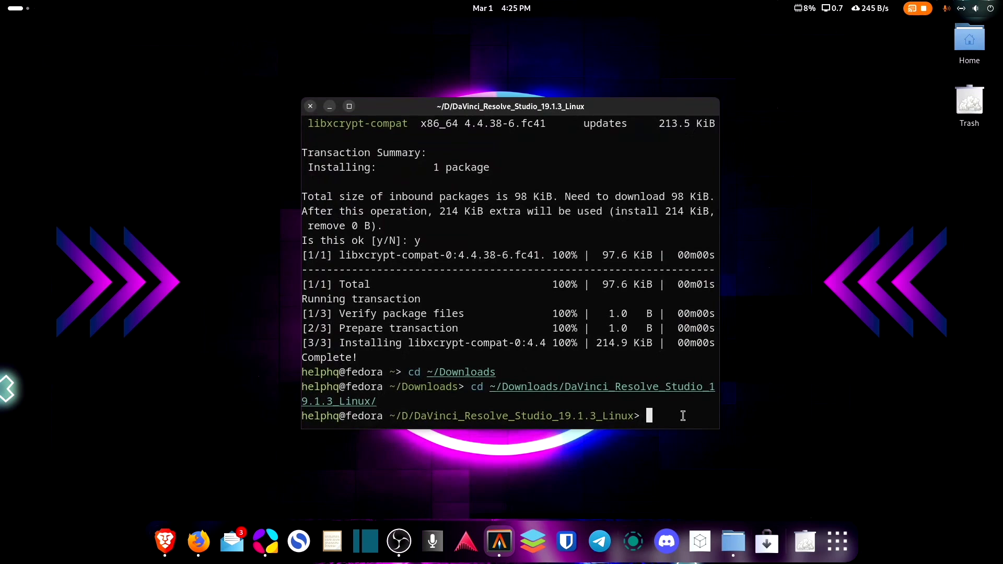
Begin the installer command with sudo SKIP_PACKAGE_CHECK=1 ./ at the prompt
{"action": "type", "text": "sudo"}
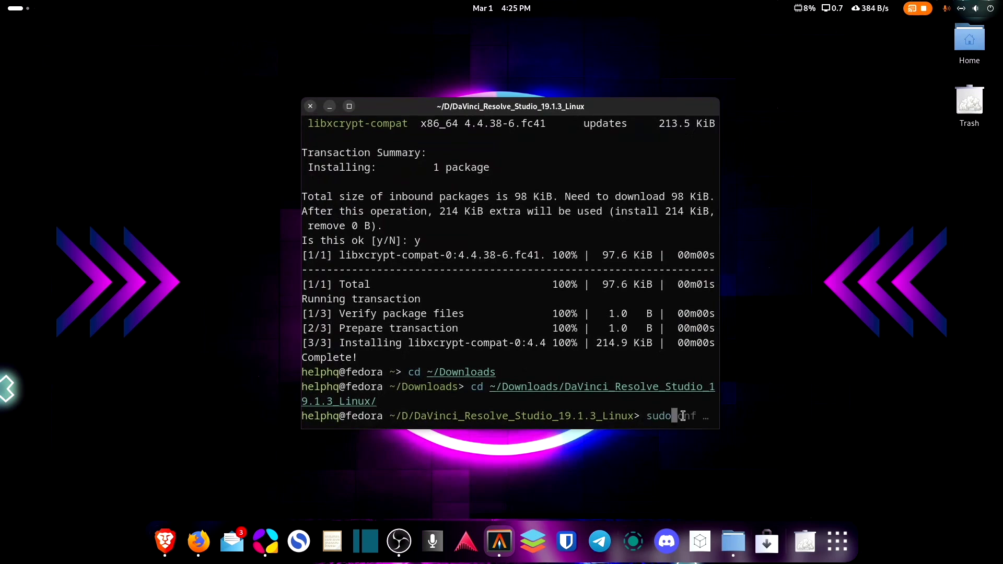
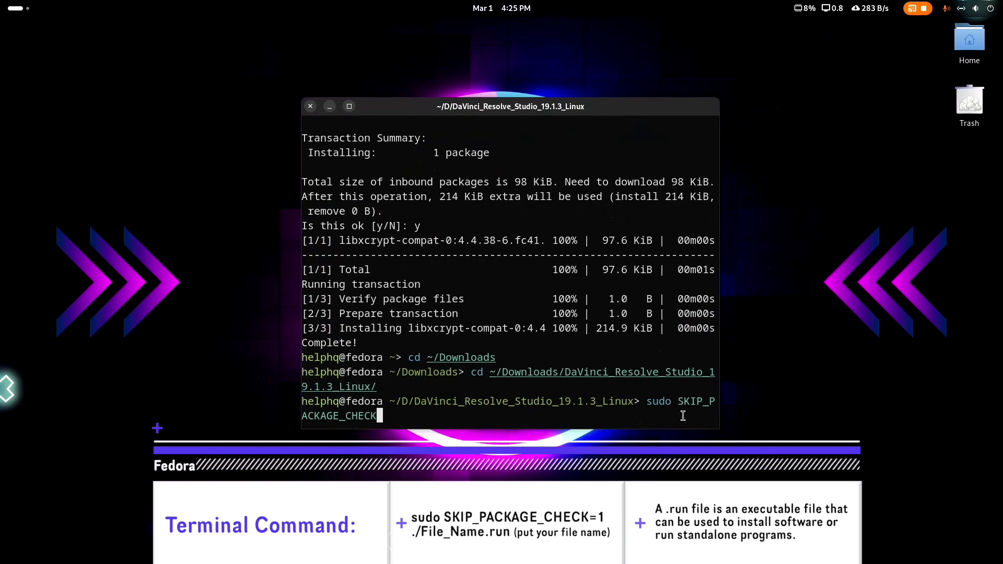
{"action": "type", "text": "=1 ./"}
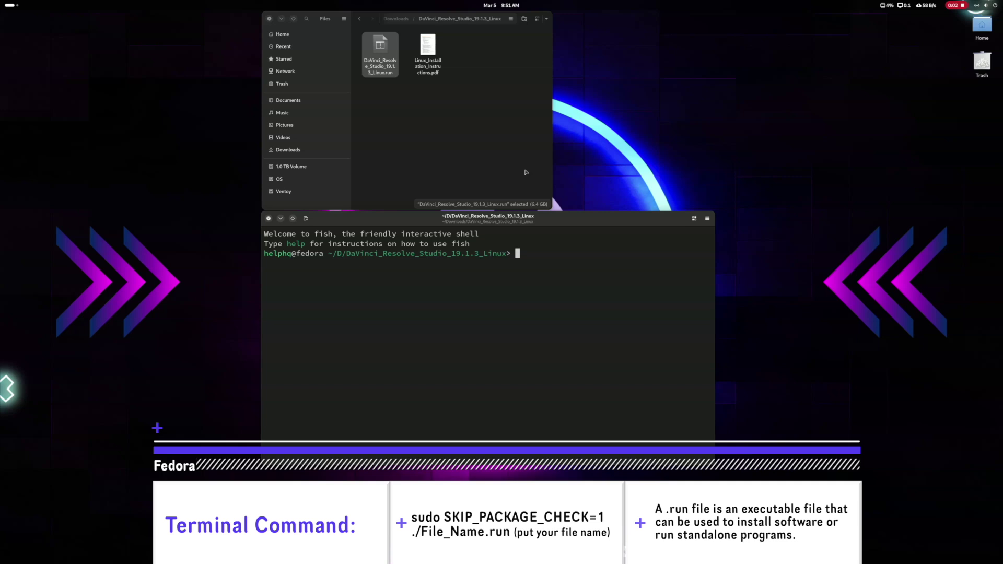
Insert the .run file's full path from Files into the console and shorten it to ./ plus the file name
{"action": "left_click", "coordinate": [413, 128]}
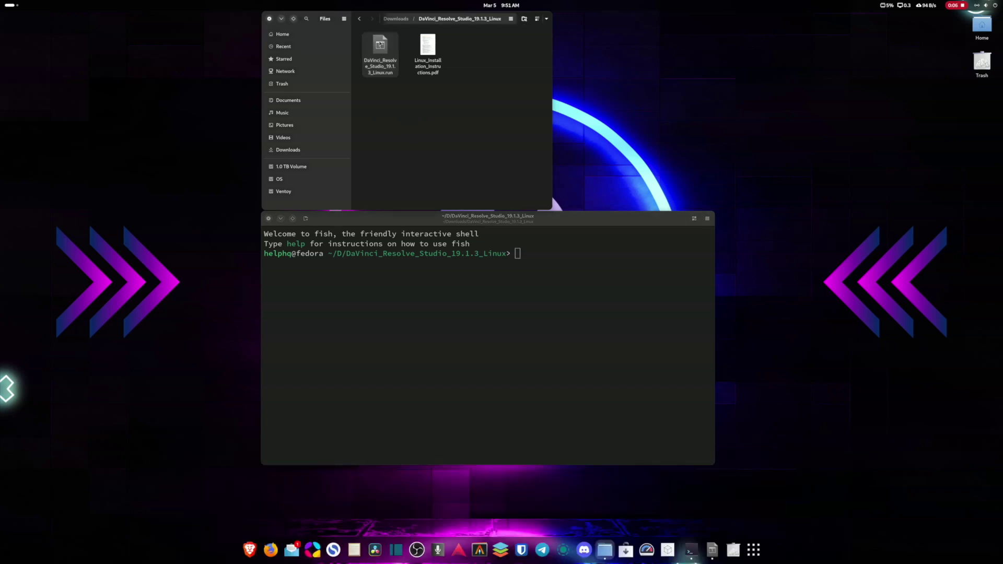
{"action": "left_click_drag", "start_coordinate": [381, 45], "coordinate": [518, 281]}
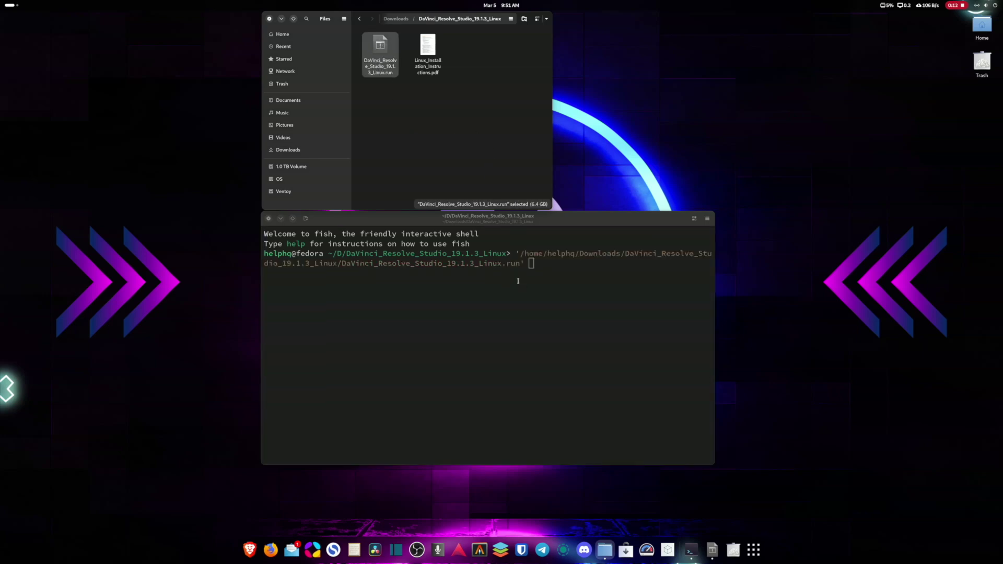
{"action": "left_click", "coordinate": [519, 282]}
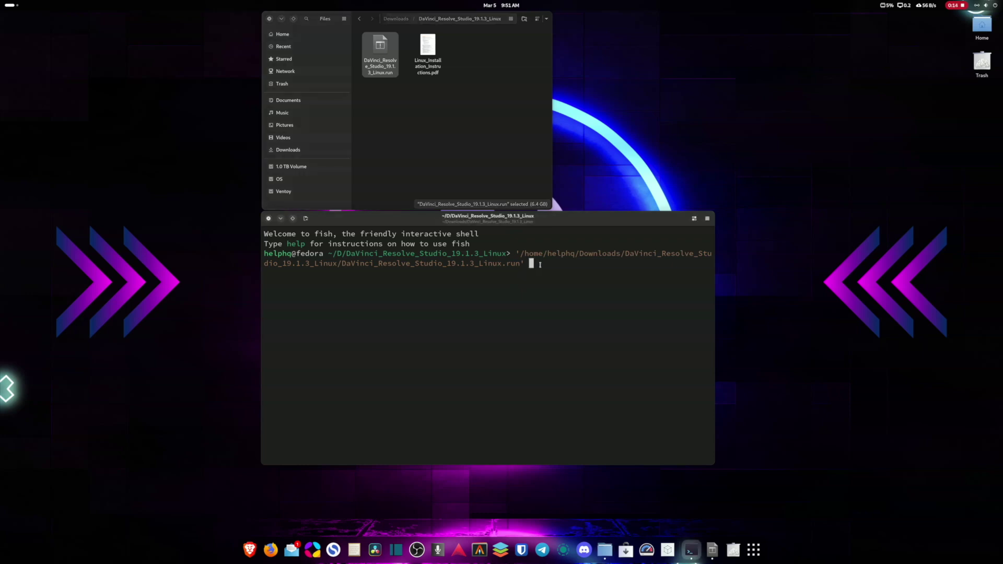
{"action": "key", "text": "BackSpace"}
{"action": "key", "text": "BackSpace"}
{"action": "key", "text": "Left"}
{"action": "key", "text": "Left"}
{"action": "key", "text": "Left"}
{"action": "key", "text": "Left"}
{"action": "key", "text": "Left"}
{"action": "key", "text": "Left"}
{"action": "key", "text": "Left"}
{"action": "key", "text": "Left"}
{"action": "key", "text": "Left"}
{"action": "key", "text": "Left"}
{"action": "key", "text": "Left"}
{"action": "key", "text": "Left"}
{"action": "key", "text": "Left"}
{"action": "key", "text": "Left"}
{"action": "key", "text": "Left"}
{"action": "key", "text": "Left"}
{"action": "key", "text": "Left"}
{"action": "key", "text": "Left"}
{"action": "key", "text": "Left"}
{"action": "key", "text": "Left"}
{"action": "key", "text": "Left"}
{"action": "key", "text": "Left"}
{"action": "key", "text": "Left"}
{"action": "key", "text": "Left"}
{"action": "key", "text": "Left"}
{"action": "key", "text": "Left"}
{"action": "key", "text": "Left"}
{"action": "key", "text": "Left"}
{"action": "key", "text": "Left"}
{"action": "key", "text": "Left"}
{"action": "key", "text": "Left"}
{"action": "key", "text": "Left"}
{"action": "key", "text": "Left"}
{"action": "key", "text": "Left"}
{"action": "key", "text": "Left"}
{"action": "key", "text": "Left"}
{"action": "key", "text": "Left"}
{"action": "key", "text": "Left"}
{"action": "key", "text": "BackSpace"}
{"action": "key", "text": "BackSpace"}
{"action": "key", "text": "BackSpace"}
{"action": "key", "text": "BackSpace"}
{"action": "key", "text": "BackSpace"}
{"action": "key", "text": "BackSpace"}
{"action": "key", "text": "BackSpace"}
{"action": "key", "text": "BackSpace"}
{"action": "key", "text": "BackSpace"}
{"action": "key", "text": "BackSpace"}
{"action": "key", "text": "BackSpace"}
{"action": "key", "text": "BackSpace"}
{"action": "key", "text": "BackSpace"}
{"action": "key", "text": "BackSpace"}
{"action": "key", "text": "BackSpace"}
{"action": "key", "text": "BackSpace"}
{"action": "key", "text": "BackSpace"}
{"action": "key", "text": "BackSpace"}
{"action": "key", "text": "BackSpace"}
{"action": "key", "text": "BackSpace"}
{"action": "key", "text": "BackSpace"}
{"action": "key", "text": "BackSpace"}
{"action": "key", "text": "BackSpace"}
{"action": "key", "text": "BackSpace"}
{"action": "key", "text": "BackSpace"}
{"action": "key", "text": "BackSpace"}
{"action": "key", "text": "BackSpace"}
{"action": "key", "text": "BackSpace"}
{"action": "key", "text": "BackSpace"}
{"action": "key", "text": "BackSpace"}
{"action": "key", "text": "BackSpace"}
{"action": "key", "text": "BackSpace"}
{"action": "key", "text": "BackSpace"}
{"action": "key", "text": "BackSpace"}
{"action": "key", "text": "BackSpace"}
{"action": "key", "text": "BackSpace"}
{"action": "type", "text": "./"}
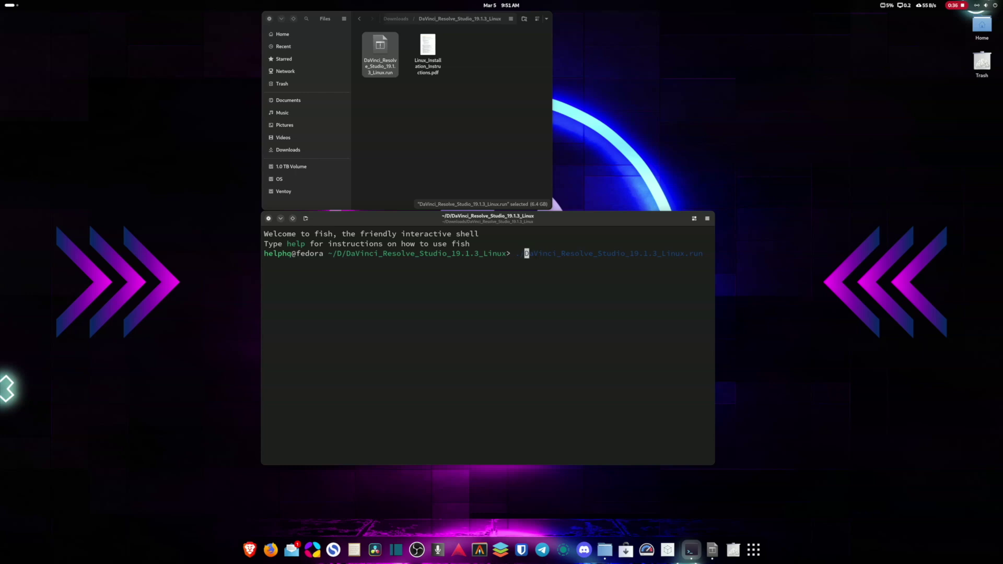
Clear the shortened installer path from the console's command line
{"action": "key", "text": "BackSpace"}
{"action": "key", "text": "BackSpace"}
{"action": "key", "text": "Delete"}
{"action": "key", "text": "Delete"}
{"action": "key", "text": "Delete"}
{"action": "key", "text": "Delete"}
{"action": "key", "text": "Delete"}
{"action": "key", "text": "Delete"}
{"action": "key", "text": "Delete"}
{"action": "key", "text": "Delete"}
{"action": "key", "text": "Delete"}
{"action": "key", "text": "Delete"}
{"action": "key", "text": "Delete"}
{"action": "key", "text": "Delete"}
{"action": "key", "text": "Delete"}
{"action": "key", "text": "Delete"}
{"action": "key", "text": "Delete"}
{"action": "key", "text": "Delete"}
{"action": "key", "text": "Delete"}
{"action": "key", "text": "Delete"}
{"action": "key", "text": "Delete"}
{"action": "key", "text": "Delete"}
{"action": "key", "text": "Delete"}
{"action": "key", "text": "Delete"}
{"action": "key", "text": "Delete"}
{"action": "key", "text": "Delete"}
{"action": "key", "text": "Delete"}
{"action": "key", "text": "Delete"}
{"action": "key", "text": "Delete"}
{"action": "key", "text": "Delete"}
Open the .run file's properties and copy the folder name DaVinci_Resolve_Studio_19.1.3_Linux from its parent folder path
{"action": "left_click", "coordinate": [478, 155]}
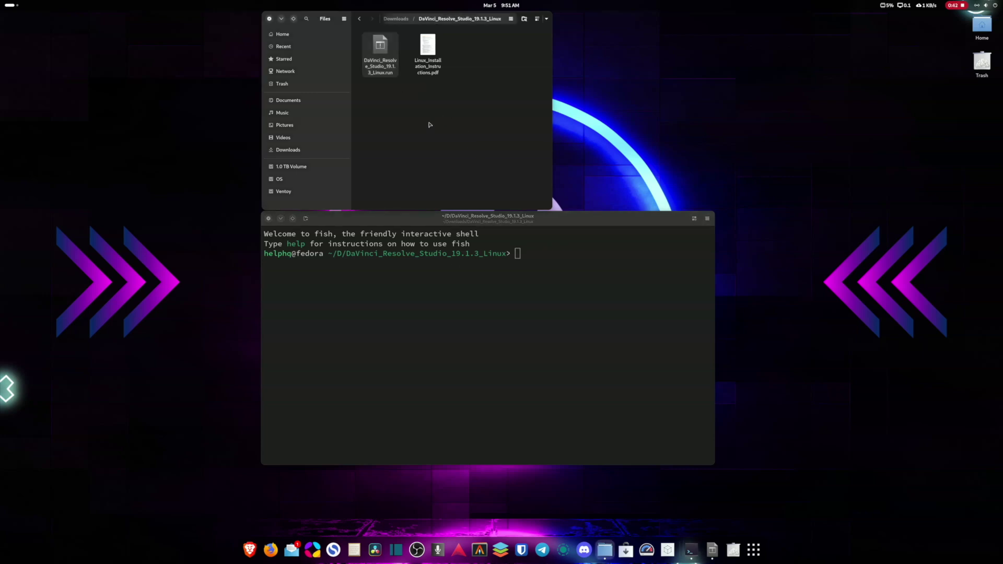
{"action": "right_click", "coordinate": [382, 65]}
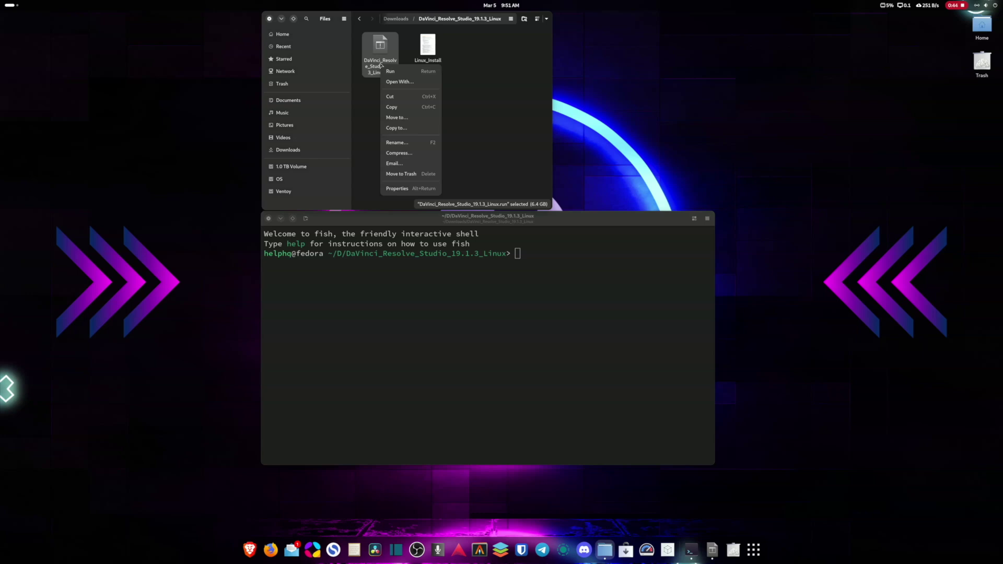
{"action": "left_click", "coordinate": [403, 189]}
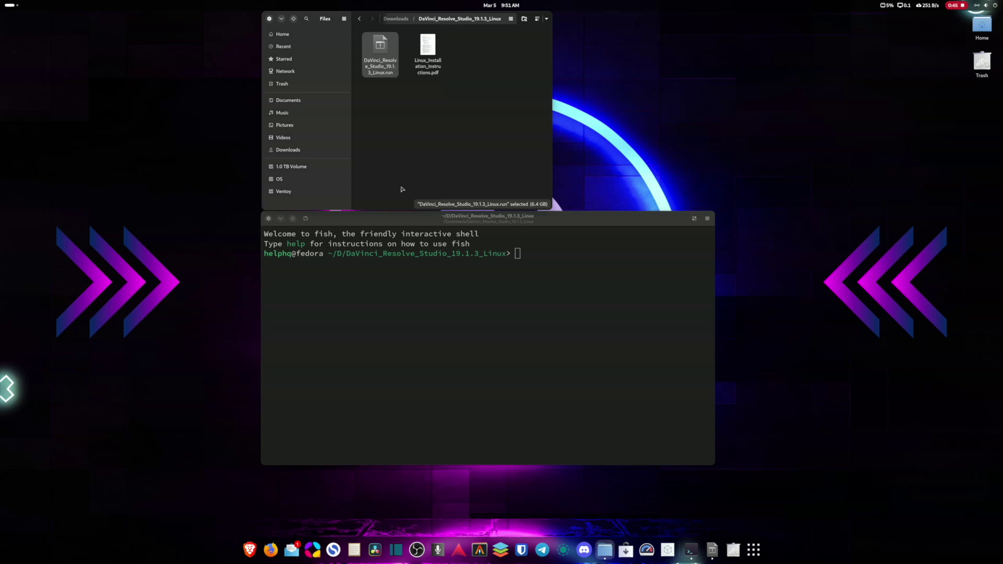
{"action": "left_click", "coordinate": [339, 105]}
{"action": "left_click_drag", "start_coordinate": [339, 105], "coordinate": [419, 107]}
{"action": "right_click", "coordinate": [415, 107]}
{"action": "left_click", "coordinate": [426, 123]}
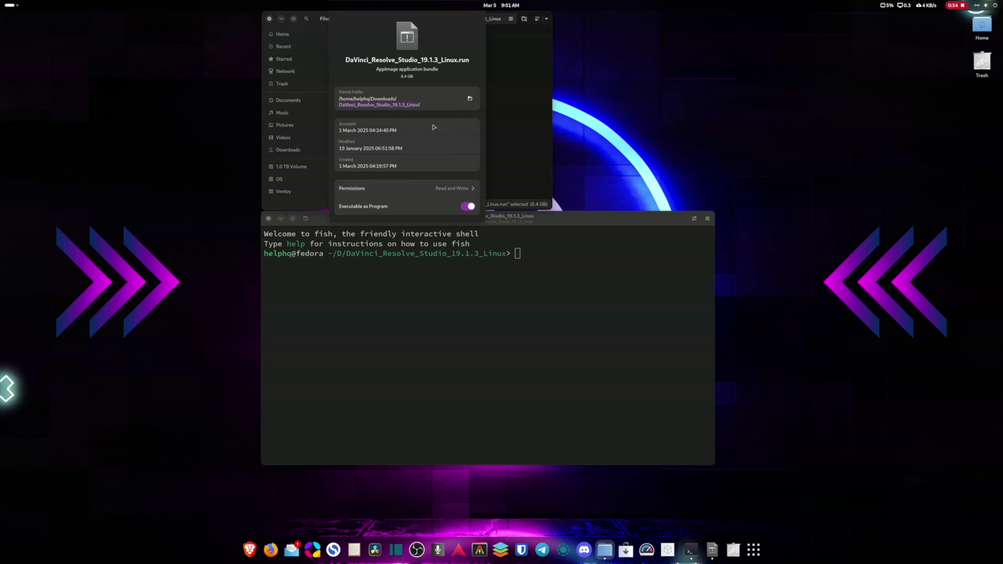
In the console, enter ./ followed by the copied name and .run to form ./DaVinci_Resolve_Studio_19.1.3_Linux.run
{"action": "left_click", "coordinate": [600, 220]}
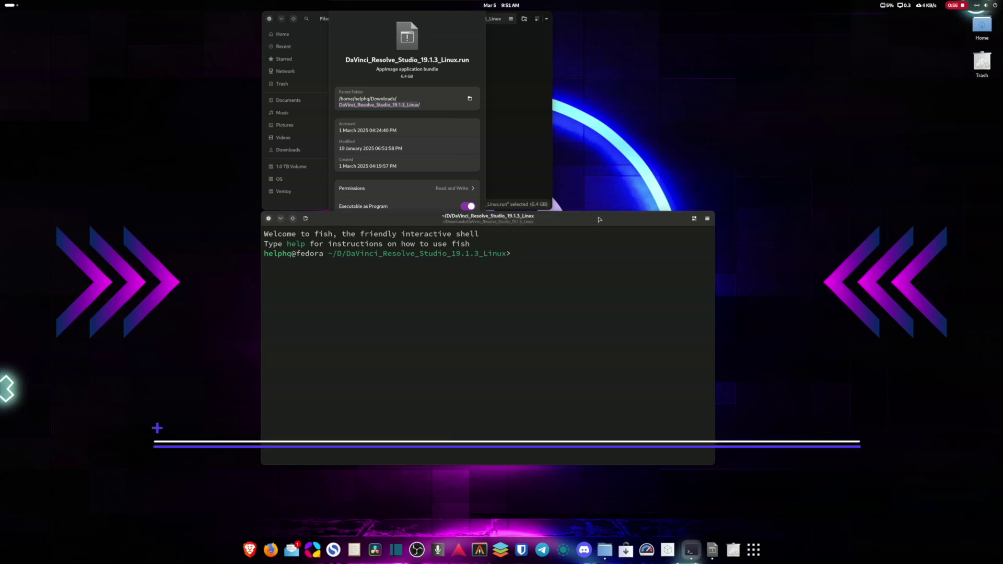
{"action": "type", "text": "./"}
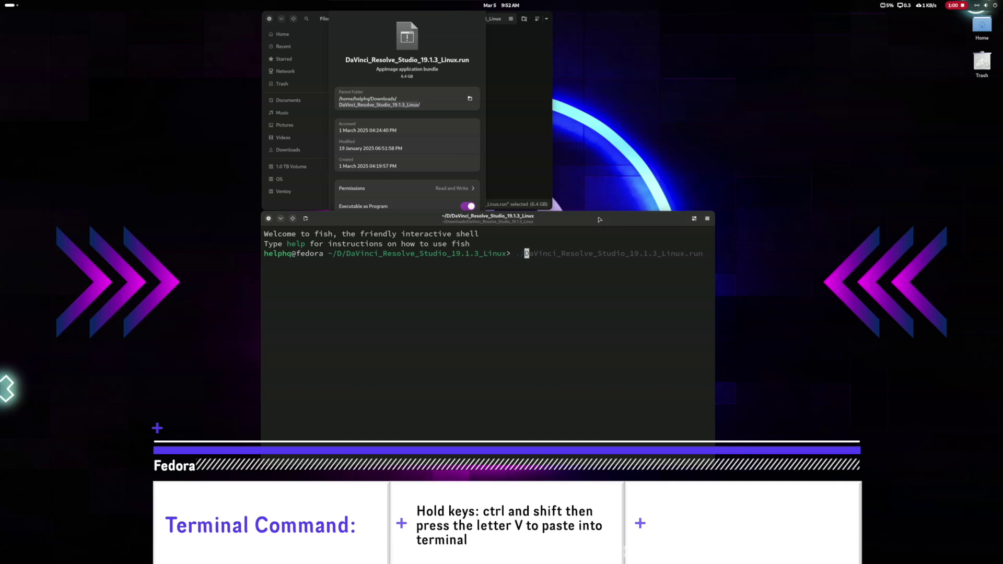
{"action": "key", "text": "ctrl+shift+v"}
{"action": "type", "text": ".run"}
Run sudo SKIP_PACKAGE_CHECK=1 ./DaVinci_Resolve_Studio_19.1.3_Linux.run in the terminal to launch the installer
{"action": "left_click", "coordinate": [367, 47]}
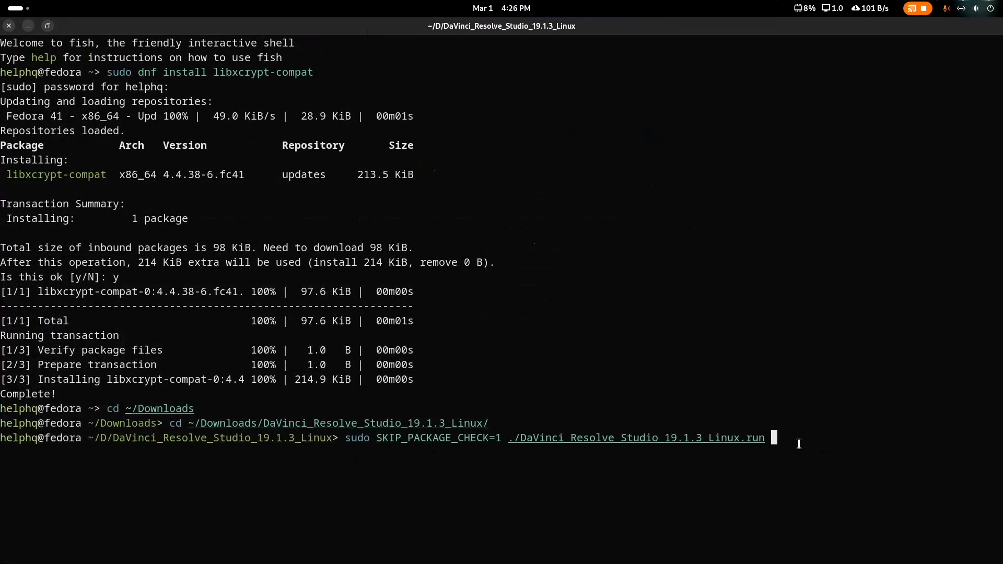
{"action": "key", "text": "Return"}
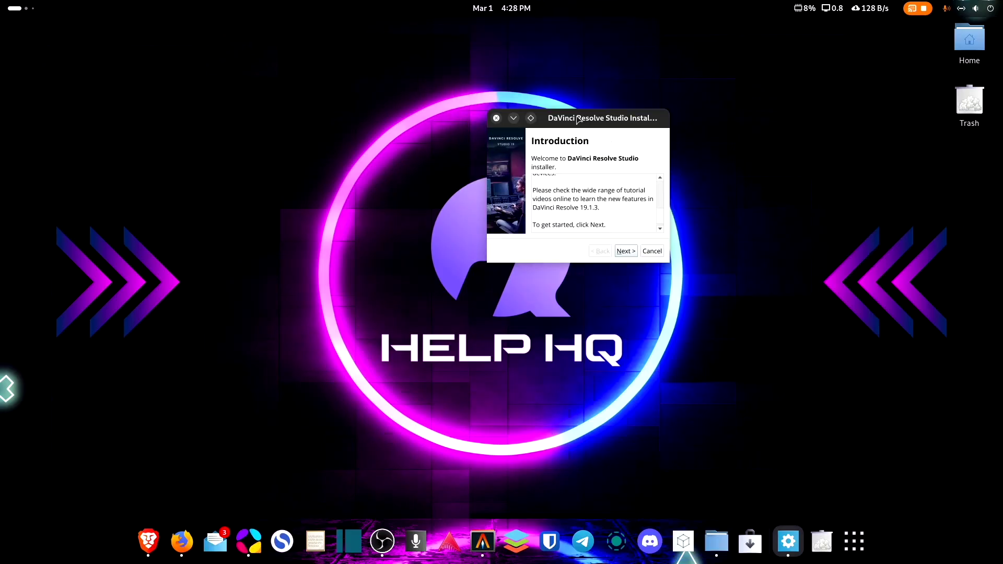
Enlarge the DaVinci Resolve Studio Installer window until its introduction text fits, and center it on the desktop
{"action": "left_click_drag", "start_coordinate": [579, 112], "coordinate": [481, 193]}
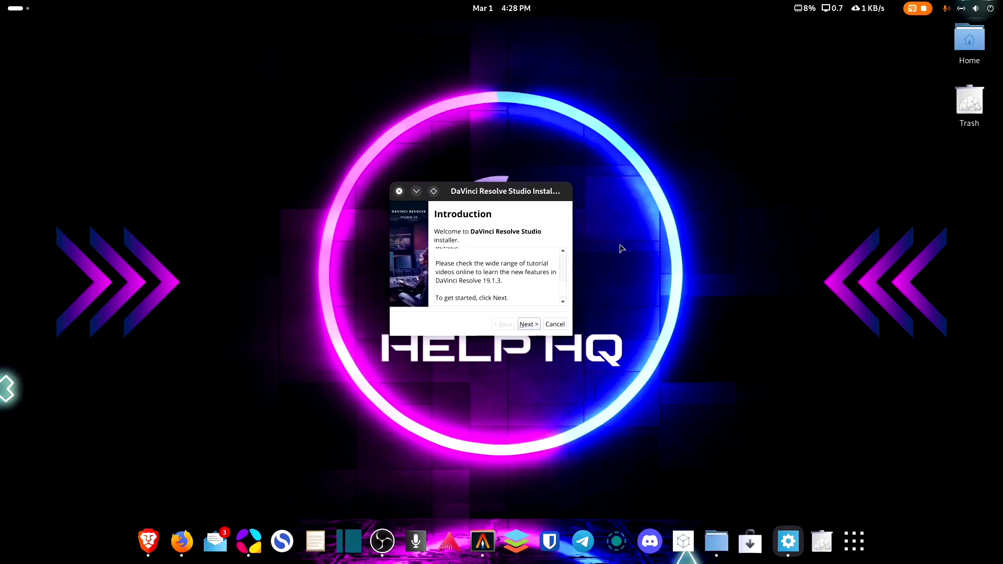
{"action": "left_click_drag", "start_coordinate": [572, 336], "coordinate": [757, 421]}
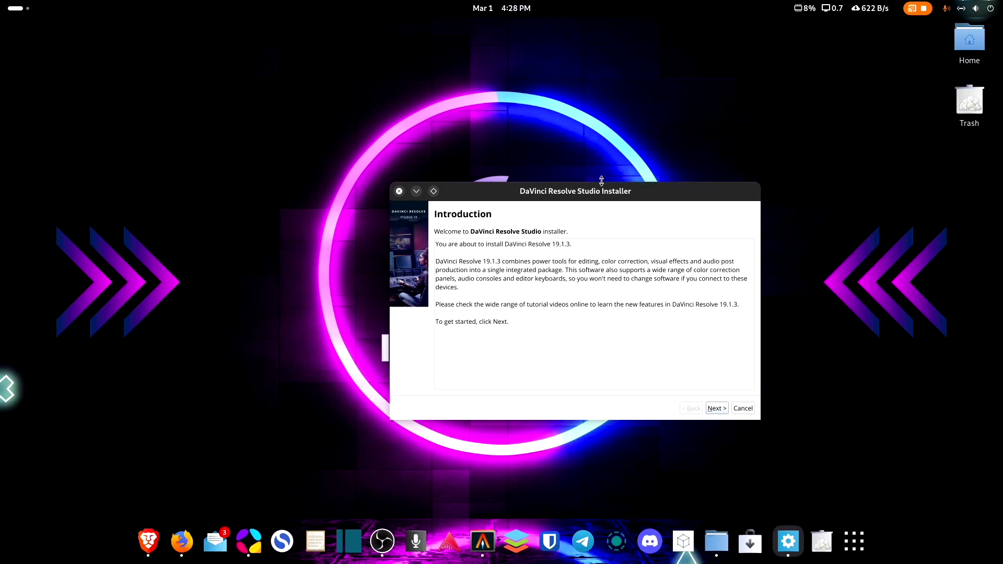
{"action": "left_click_drag", "start_coordinate": [601, 189], "coordinate": [524, 138]}
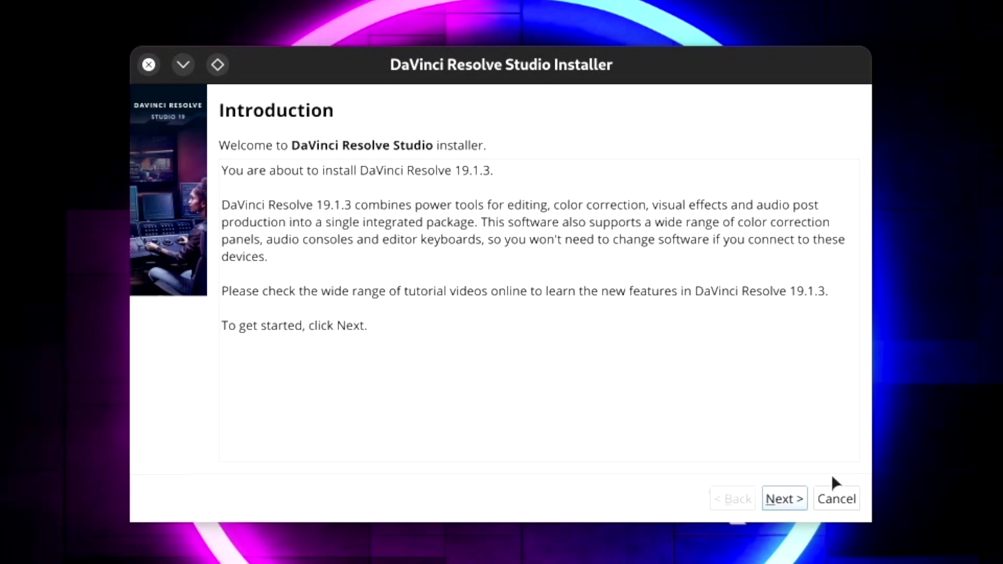
Install DaVinci Resolve Studio with the Open FX Renderer component, agreeing to the license terms, and finish the installer
{"action": "left_click", "coordinate": [784, 501]}
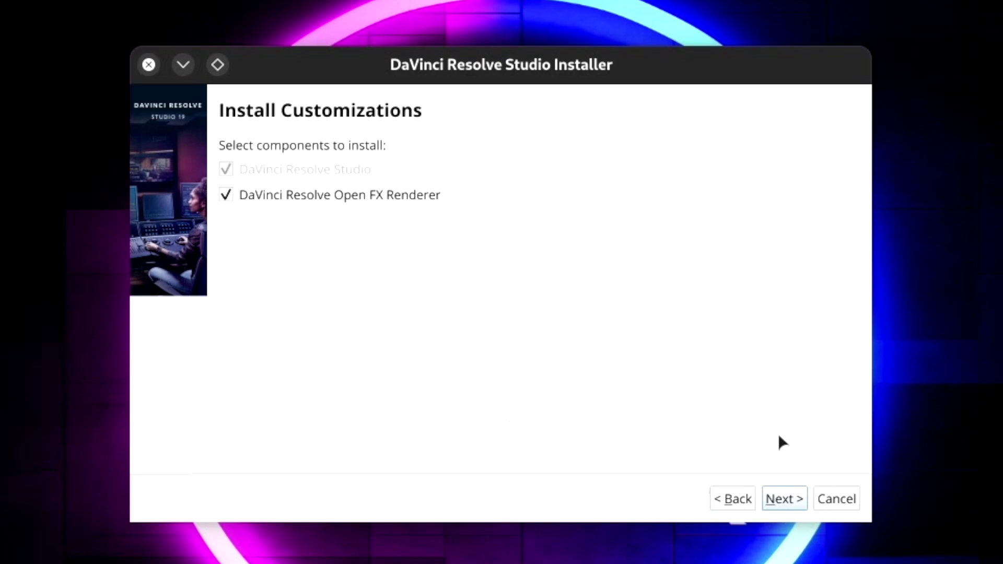
{"action": "left_click", "coordinate": [791, 500]}
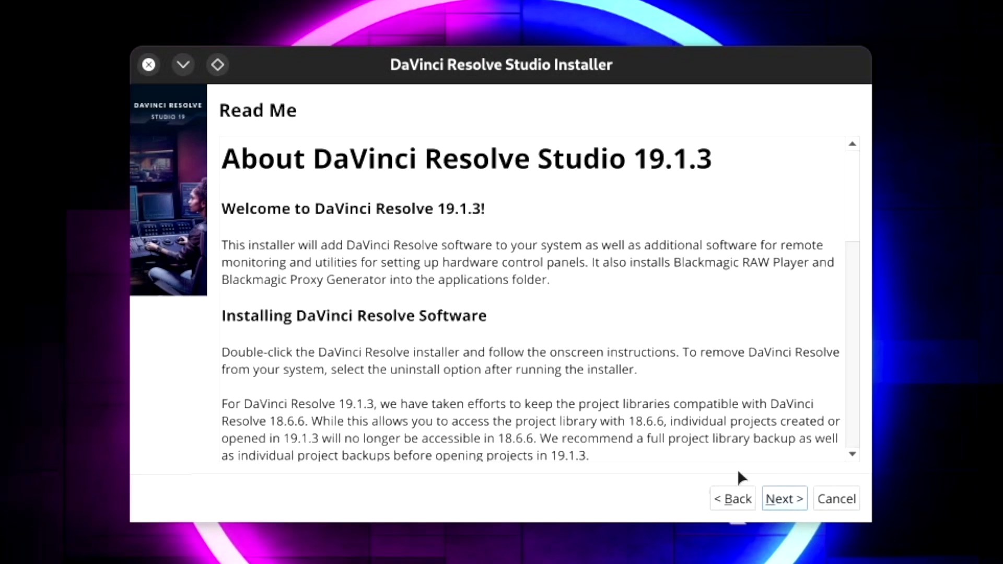
{"action": "left_click", "coordinate": [790, 502]}
{"action": "left_click", "coordinate": [226, 453]}
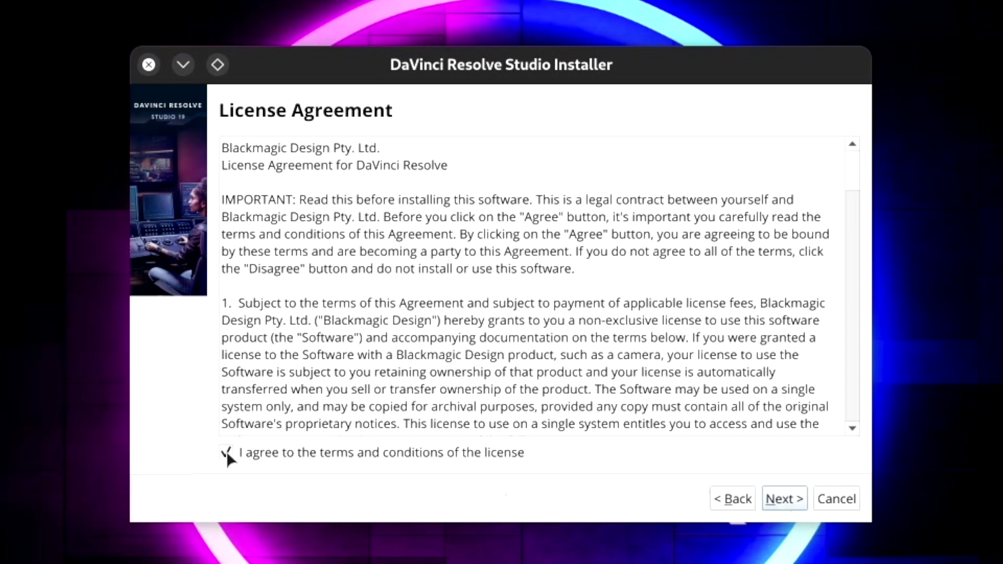
{"action": "left_click", "coordinate": [791, 496]}
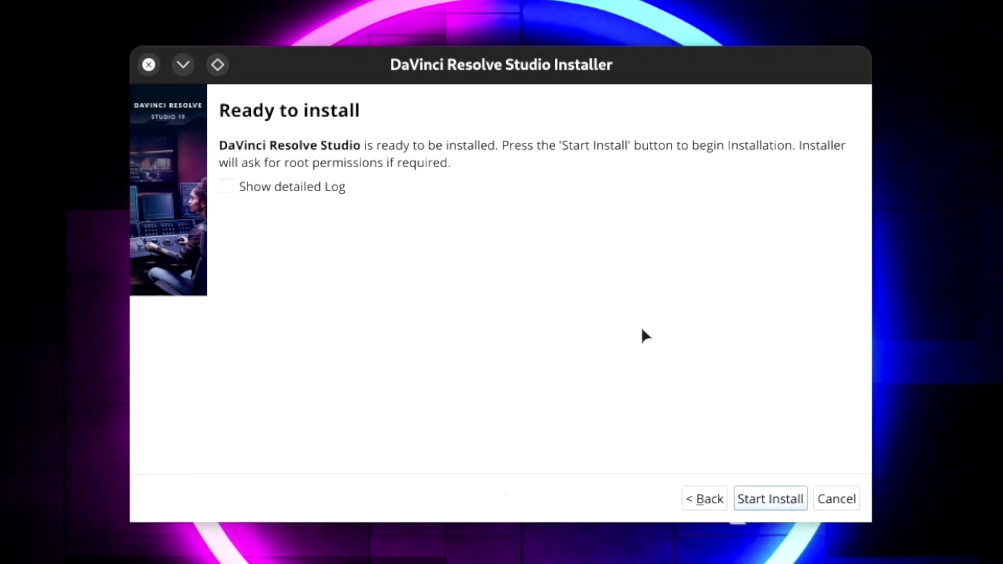
{"action": "left_click", "coordinate": [784, 498]}
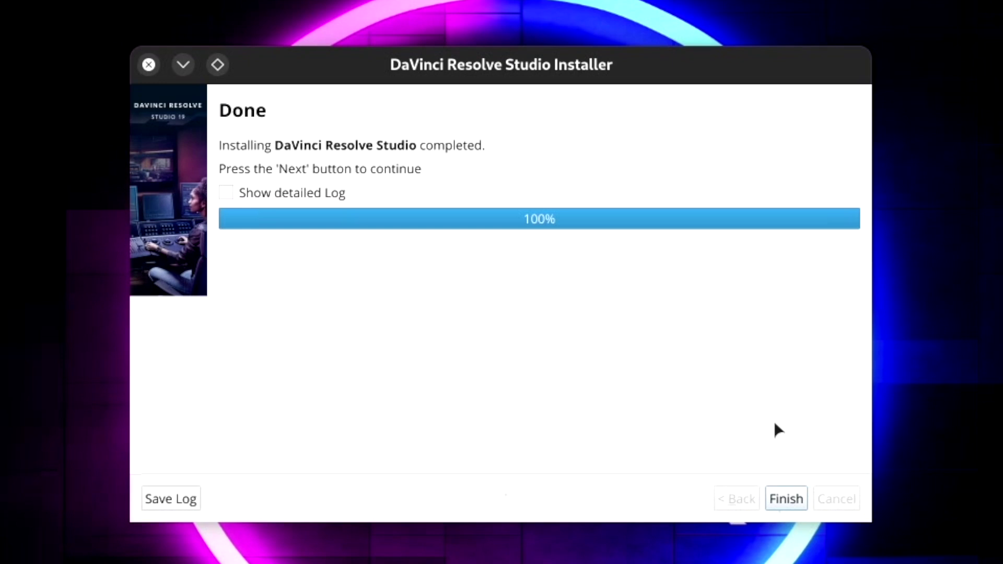
{"action": "left_click", "coordinate": [786, 498]}
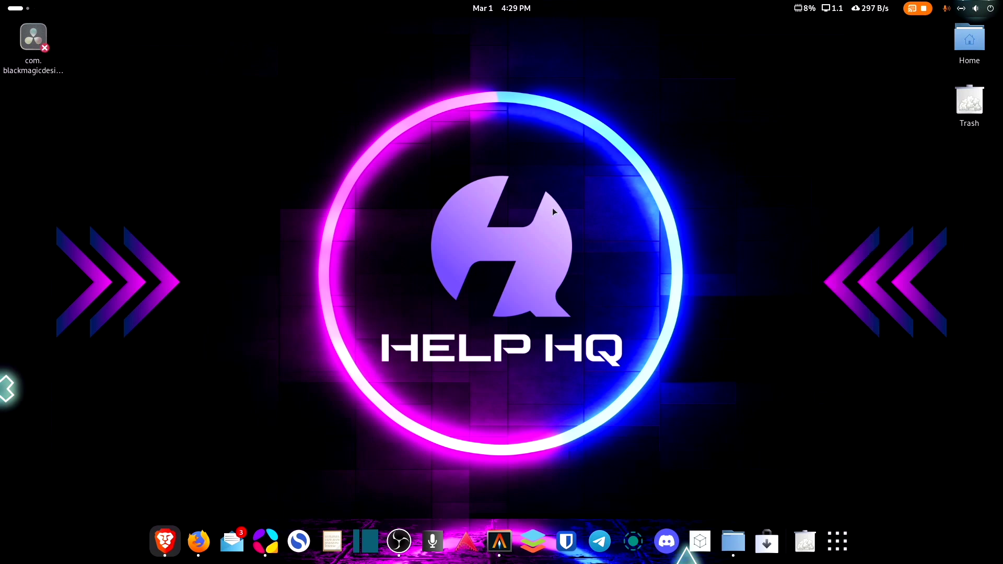
Try to launch DaVinci Resolve from the desktop's list of installed applications
{"action": "left_click", "coordinate": [832, 547]}
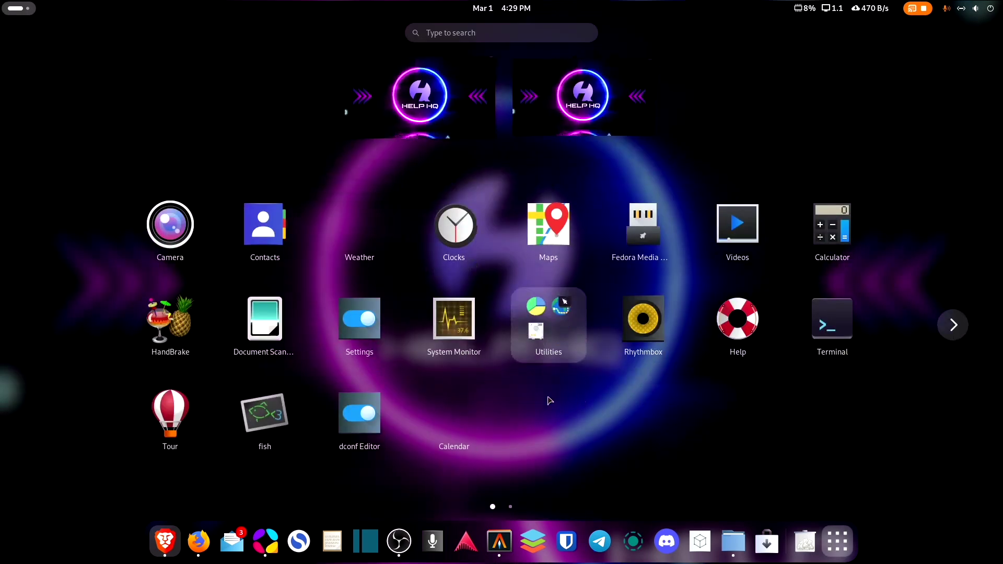
{"action": "scroll", "coordinate": [551, 402], "scroll_direction": "down", "scroll_amount": 1}
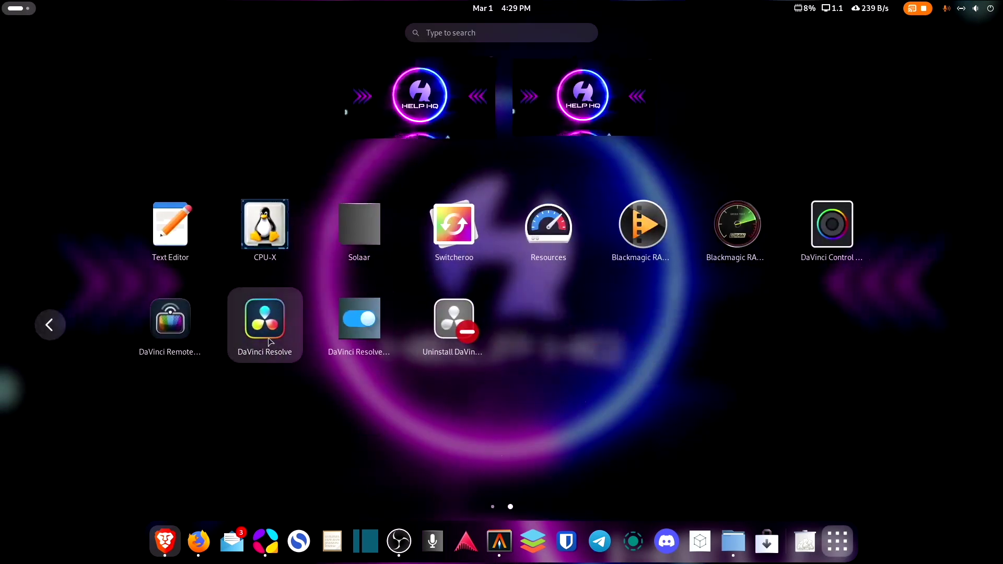
{"action": "left_click", "coordinate": [267, 321]}
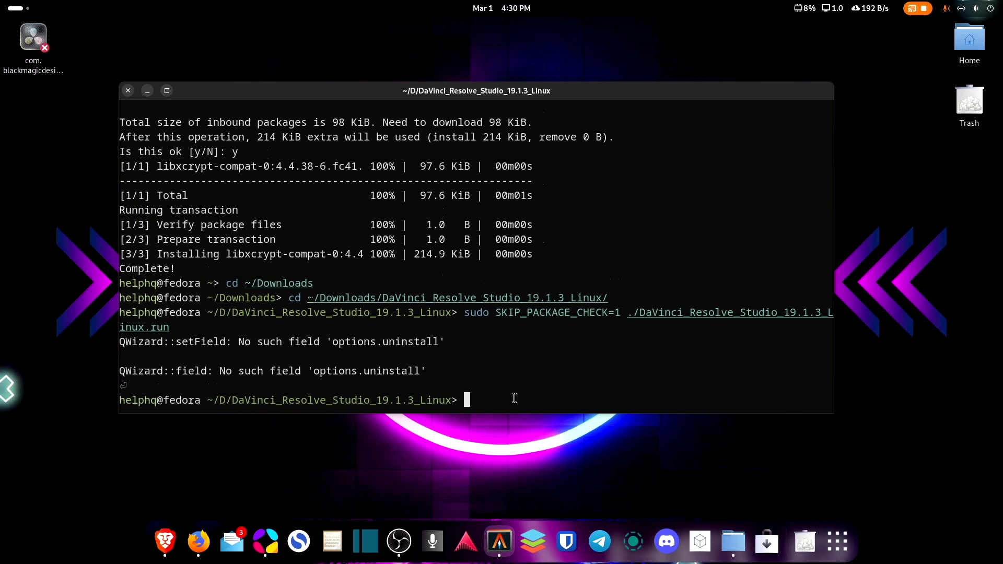
In the terminal, change the working directory to /opt/resolve/libs/
{"action": "type", "text": "cd "}
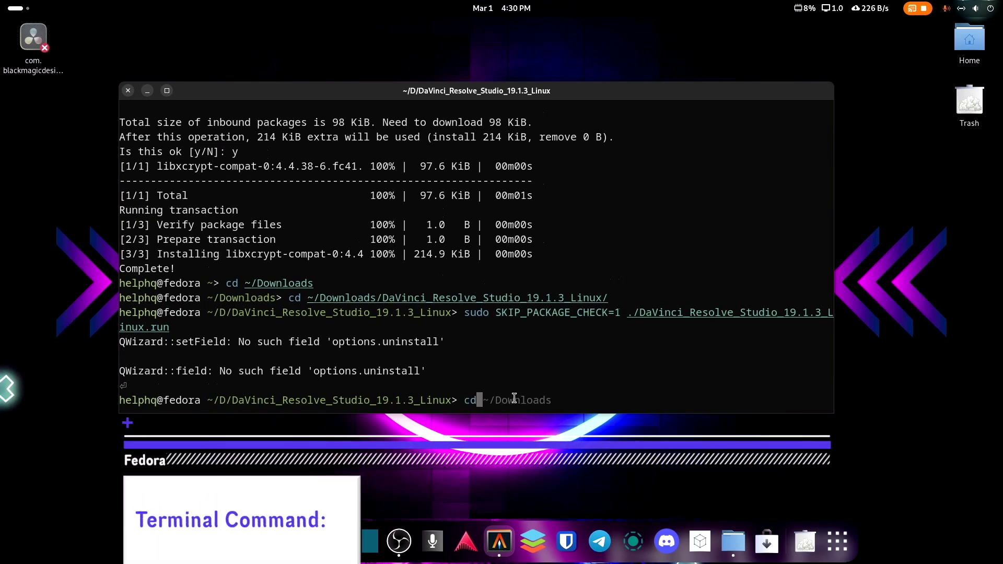
{"action": "type", "text": "/opt/"}
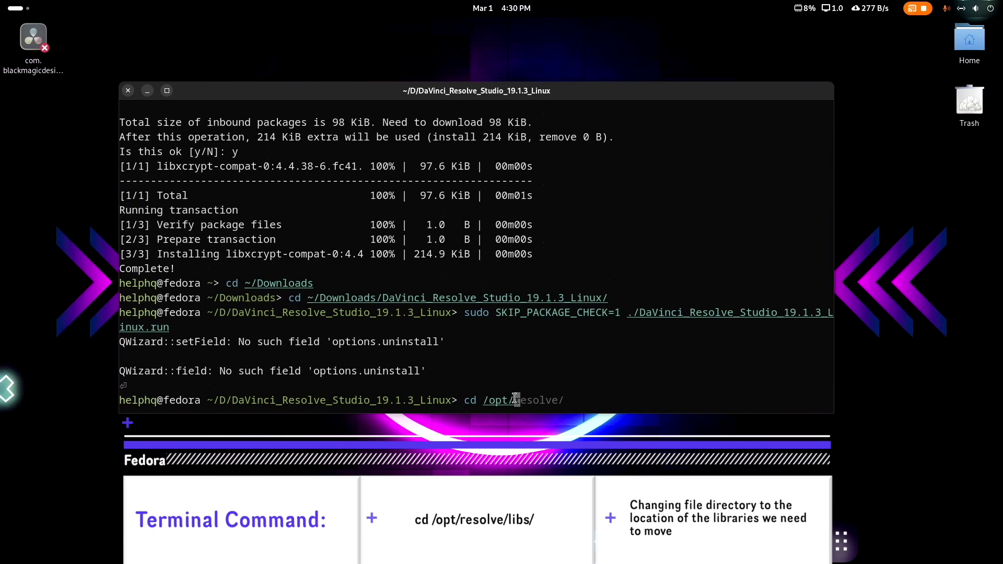
{"action": "key", "text": "Tab"}
{"action": "type", "text": "l"}
{"action": "key", "text": "Tab"}
{"action": "key", "text": "Return"}
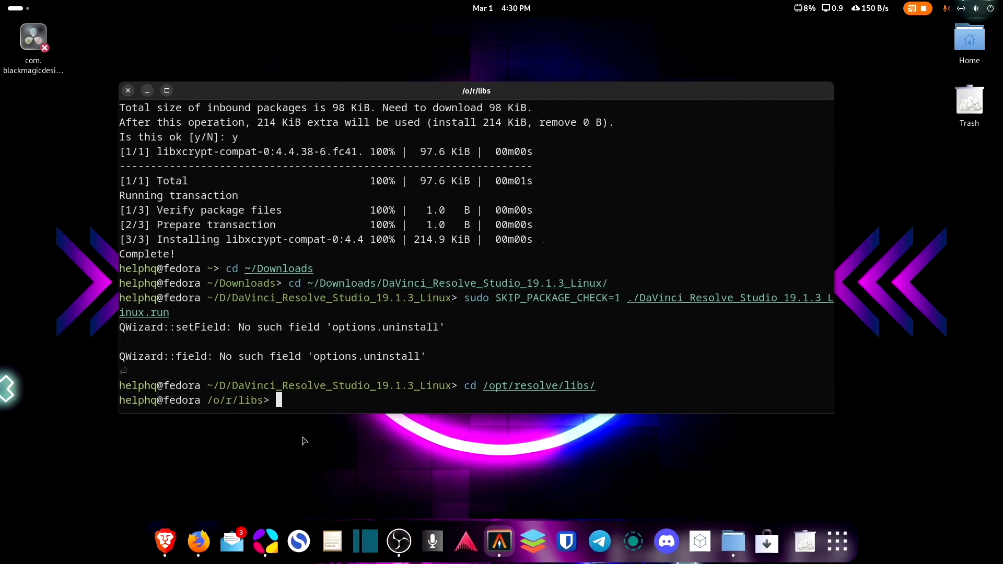
Create a folder named disabled-libraries in the Resolve libs directory with sudo mkdir disabled-libraries
{"action": "type", "text": "sudo "}
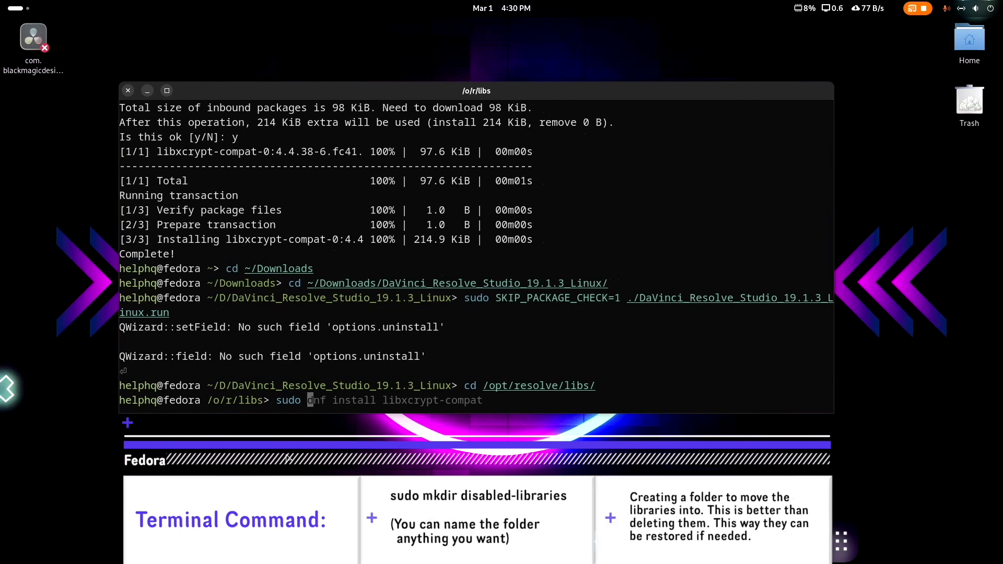
{"action": "type", "text": "mkdir"}
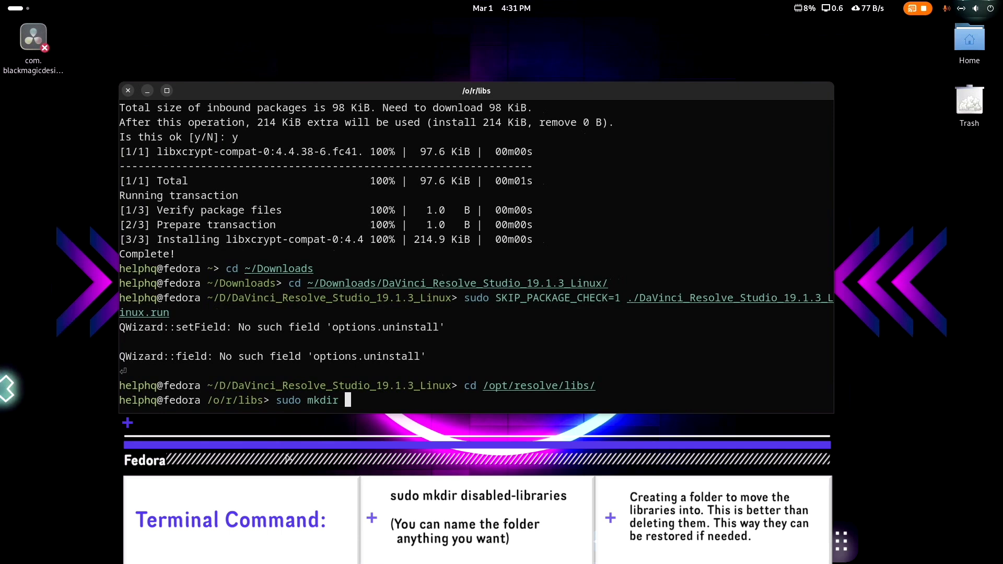
{"action": "type", "text": " disabled"}
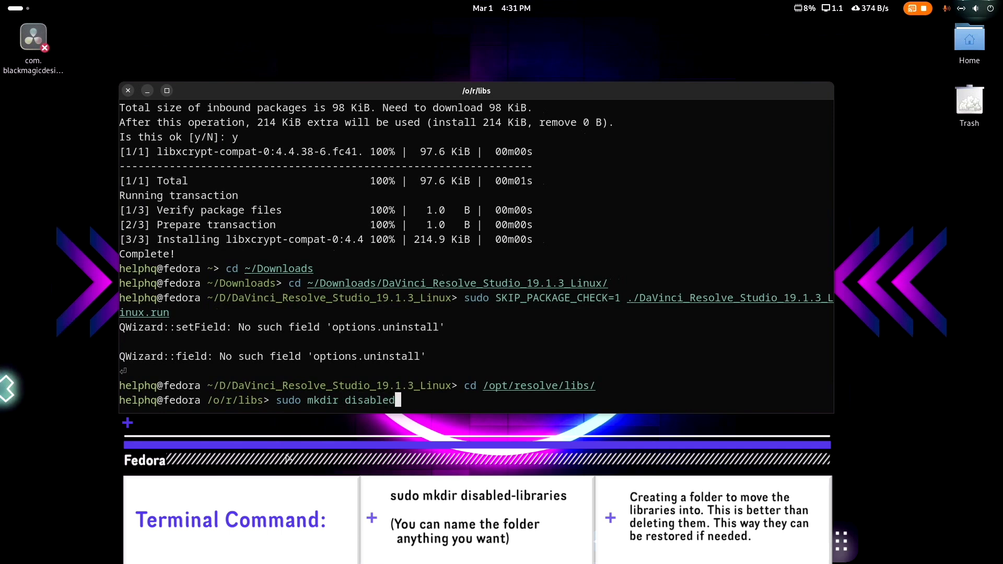
{"action": "type", "text": "-libraries"}
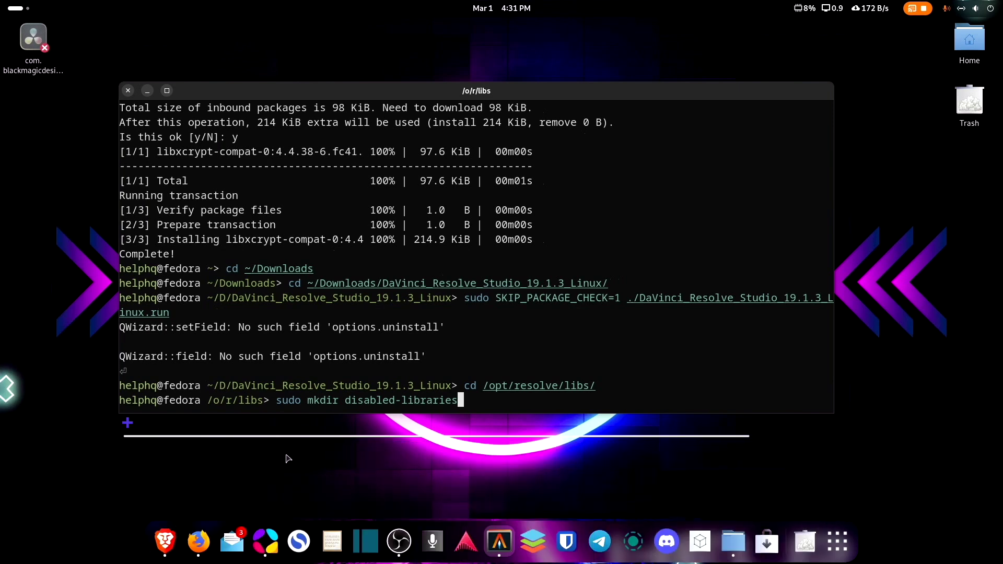
{"action": "key", "text": "Return"}
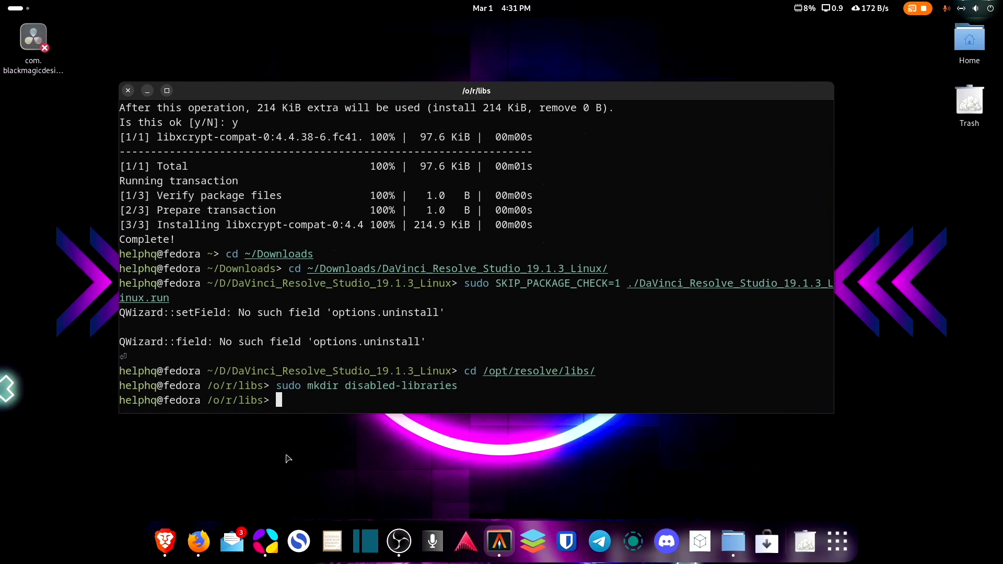
Move all libglib files into the disabled-libraries folder with sudo mv libglib* disabled-libraries/
{"action": "type", "text": "sudo "}
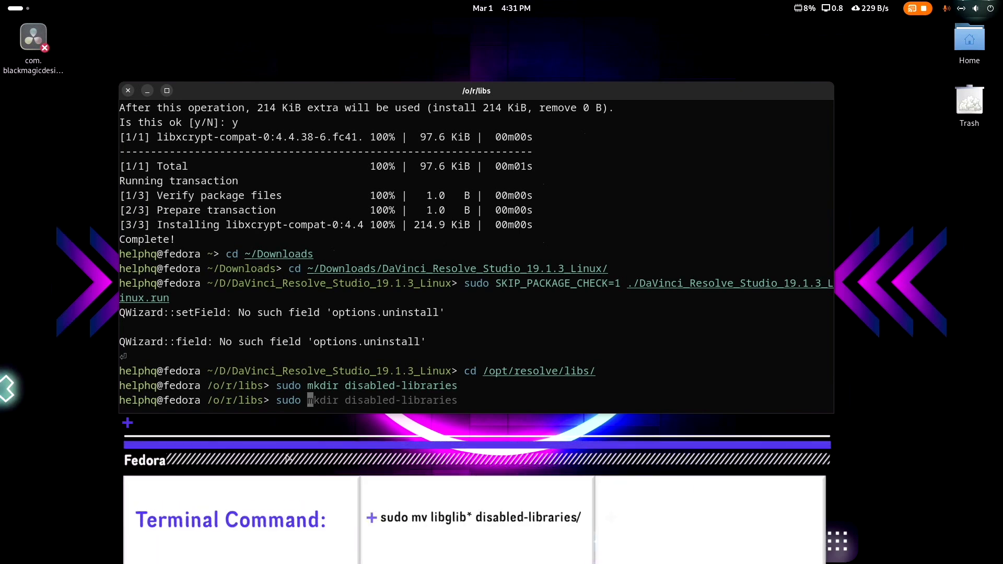
{"action": "type", "text": "mv "}
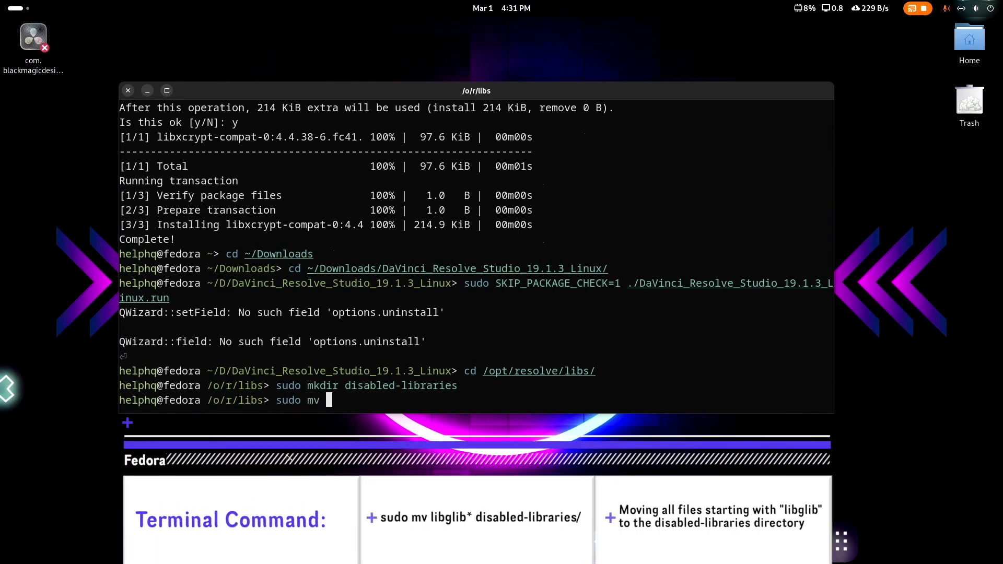
{"action": "type", "text": "lib"}
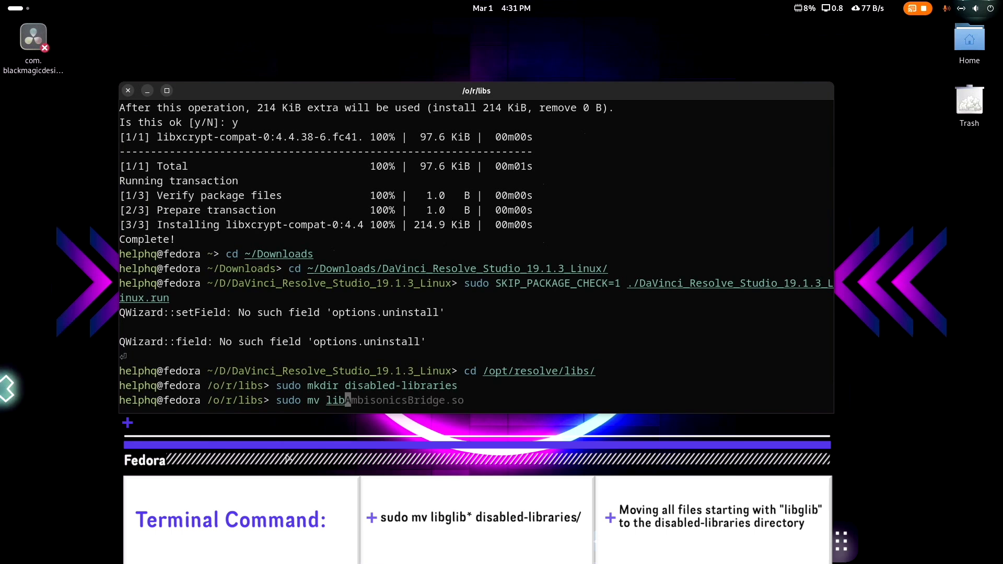
{"action": "type", "text": "gli"}
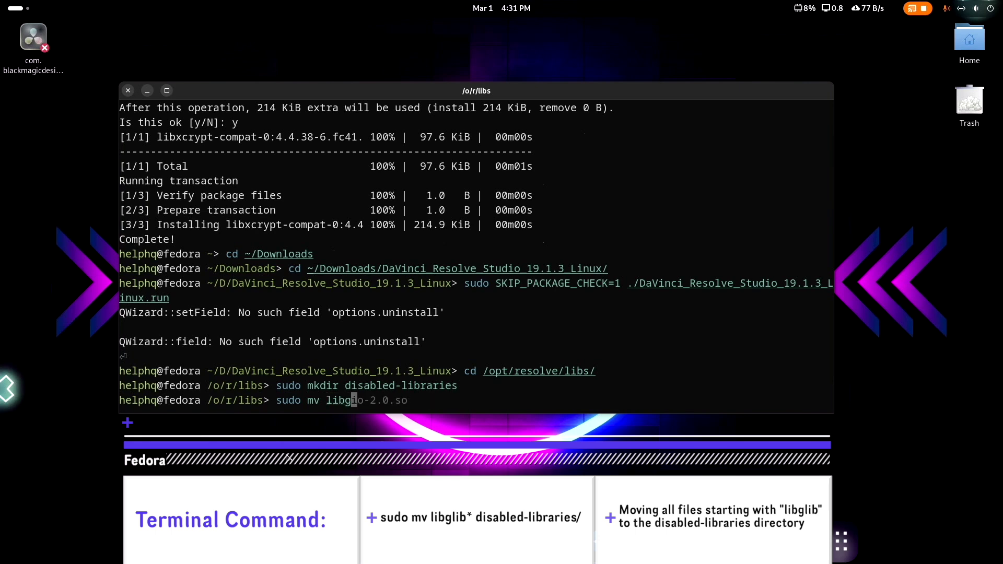
{"action": "type", "text": "b*"}
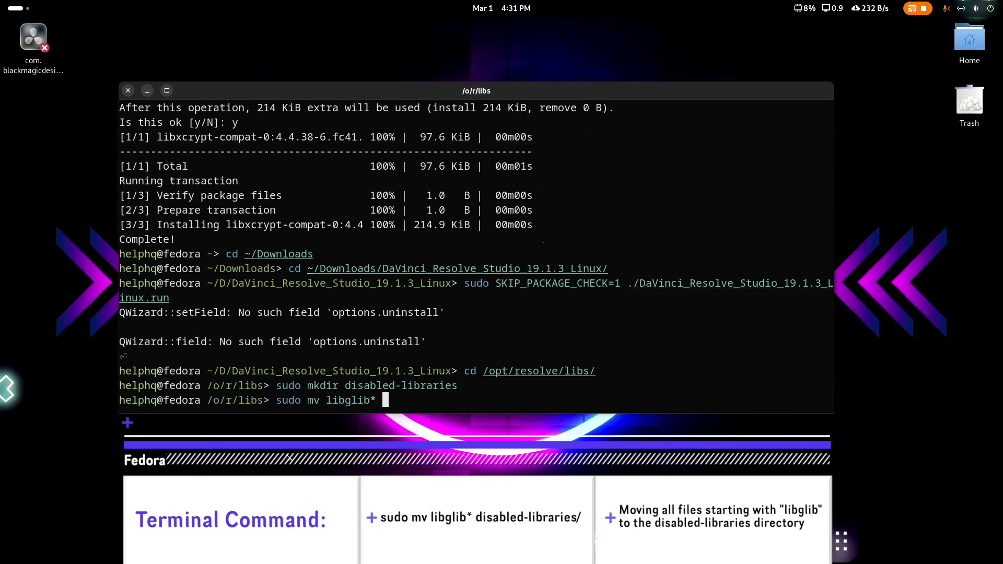
{"action": "type", "text": " disa"}
{"action": "key", "text": "Right"}
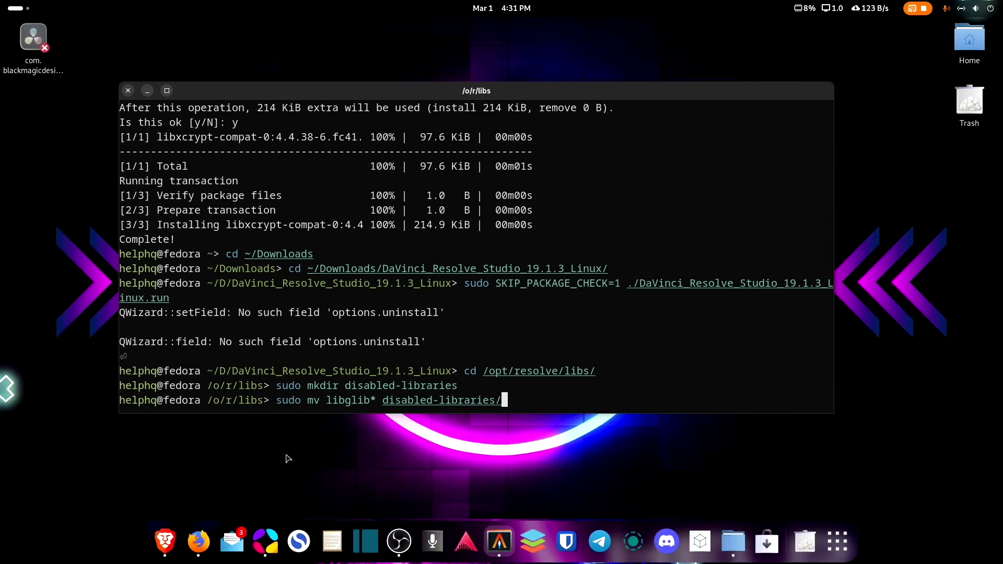
{"action": "key", "text": "Return"}
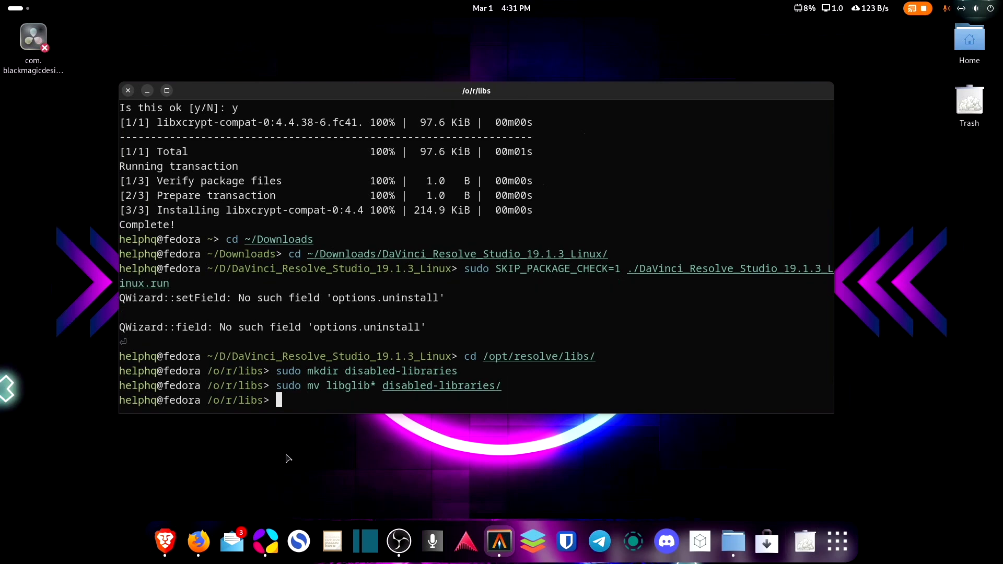
Move all libgio files into the disabled-libraries folder with sudo mv libgio* disabled-libraries/
{"action": "type", "text": "sudo mv "}
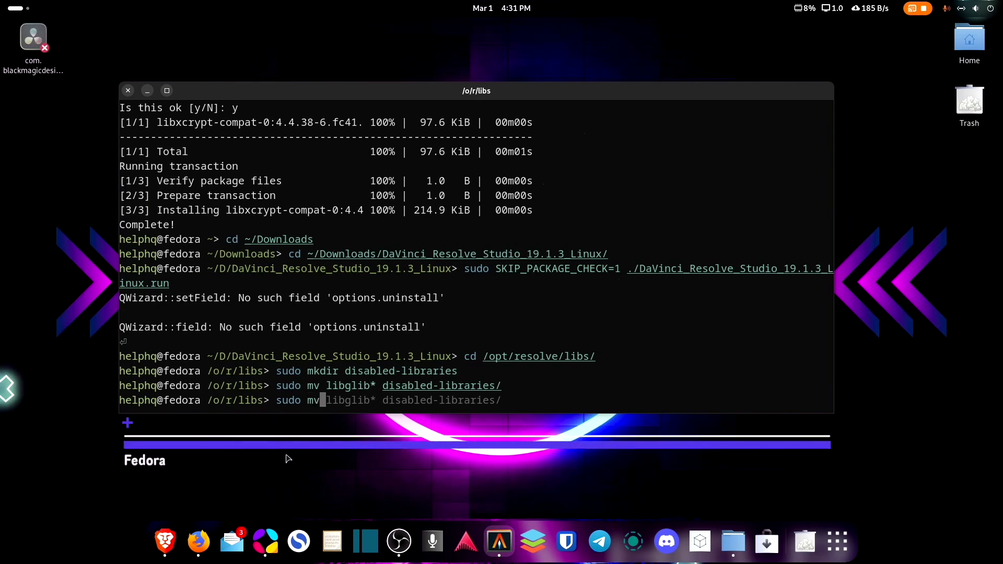
{"action": "type", "text": "lib"}
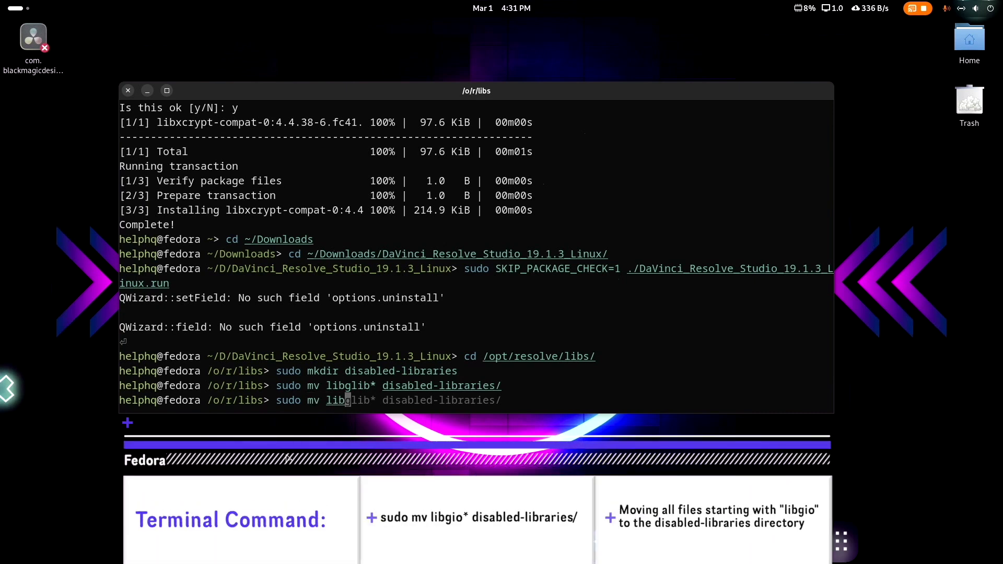
{"action": "type", "text": "gio*"}
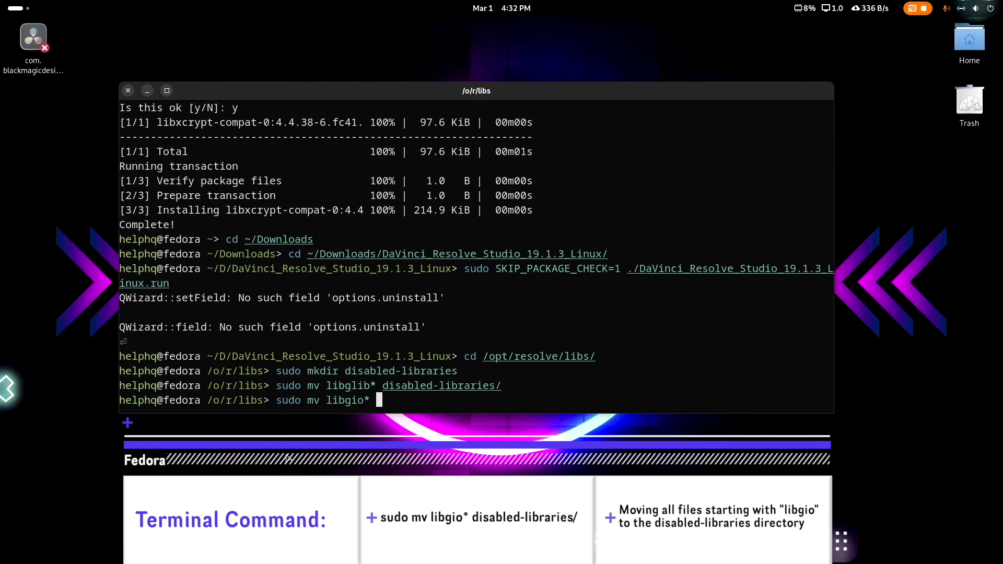
{"action": "type", "text": " di"}
{"action": "key", "text": "Tab"}
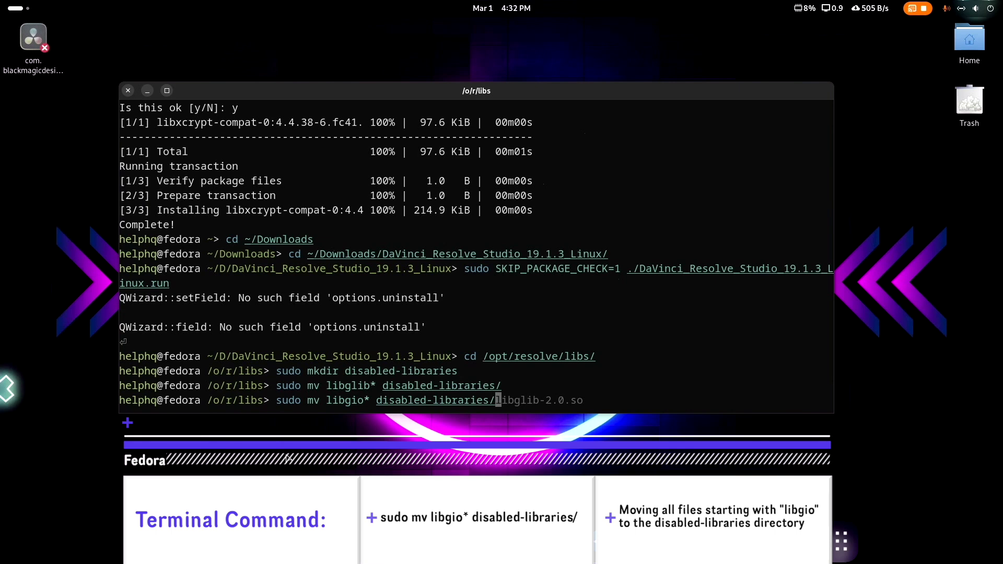
{"action": "key", "text": "Return"}
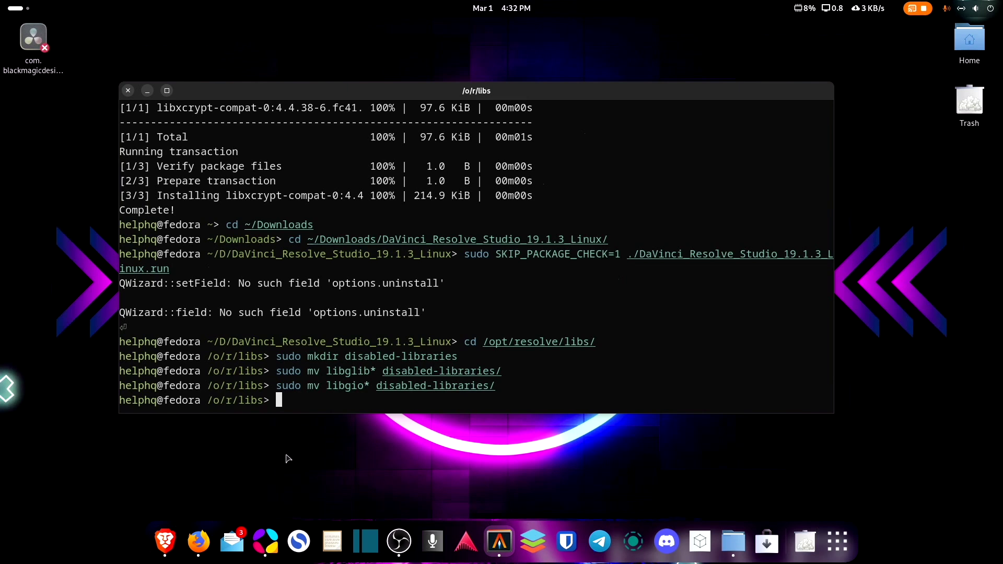
Move all libgmodule files into the disabled-libraries folder with sudo mv libgmodule* disabled-libraries/
{"action": "type", "text": "sudo mv"}
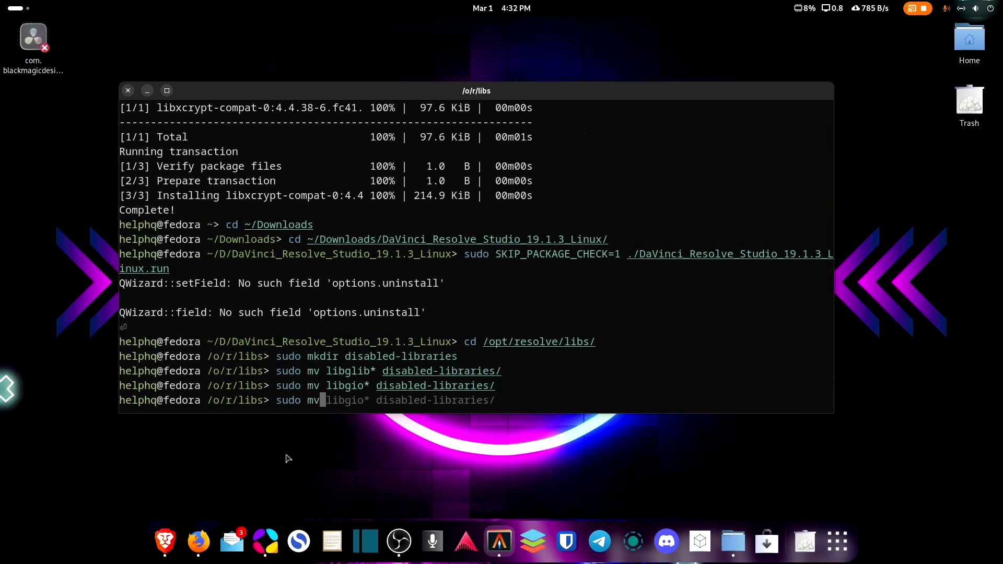
{"action": "type", "text": " l"}
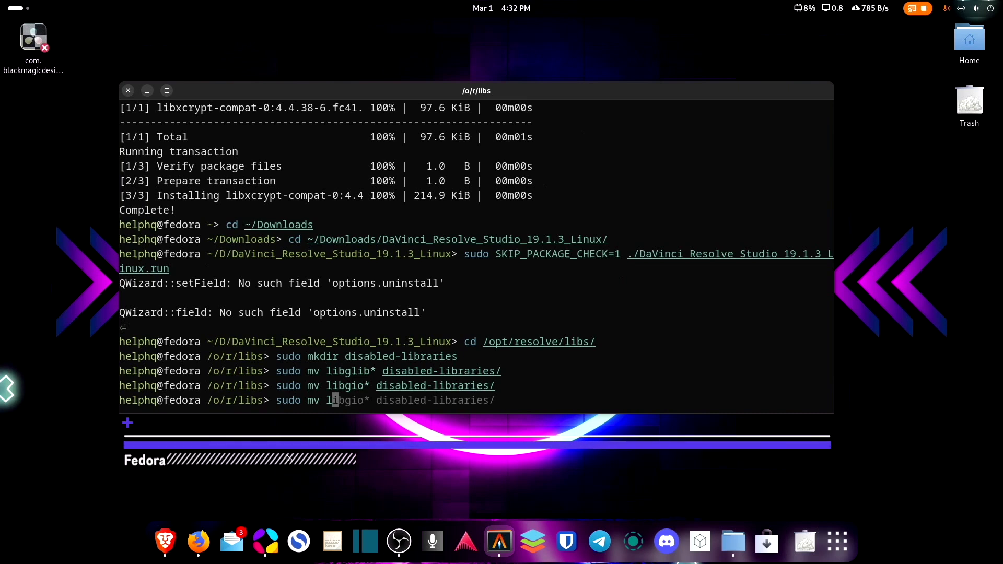
{"action": "type", "text": "ibgmodule*"}
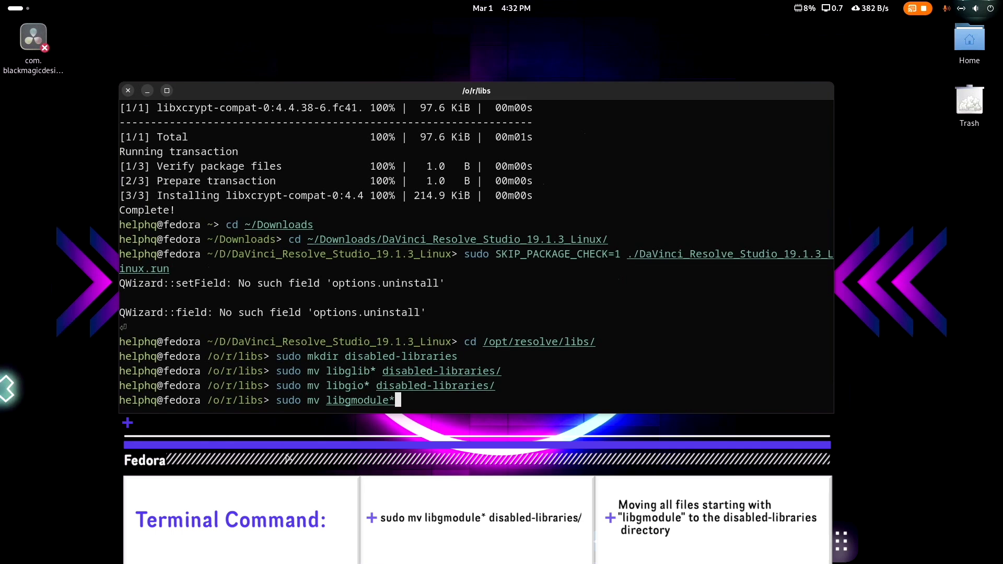
{"action": "type", "text": " di"}
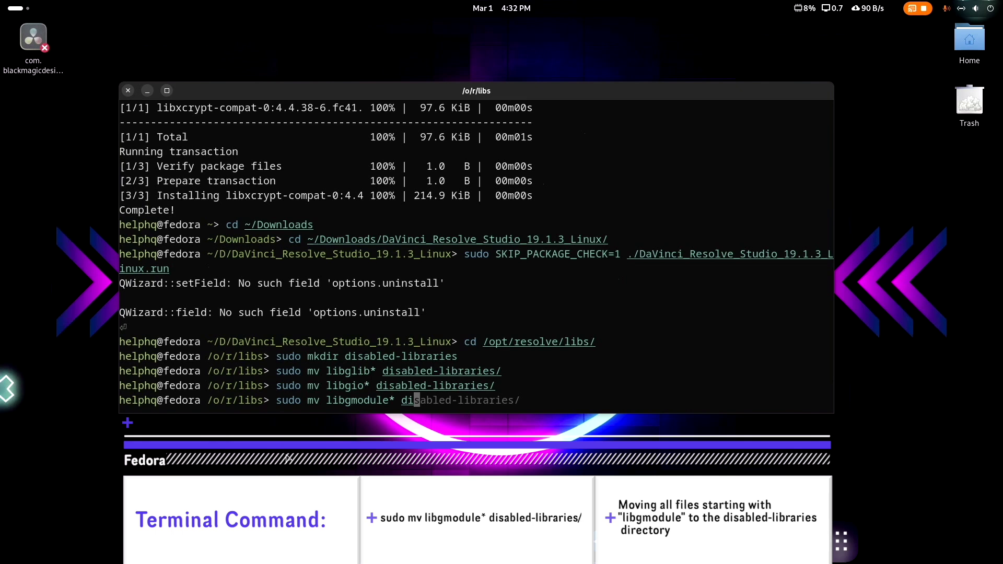
{"action": "key", "text": "Right"}
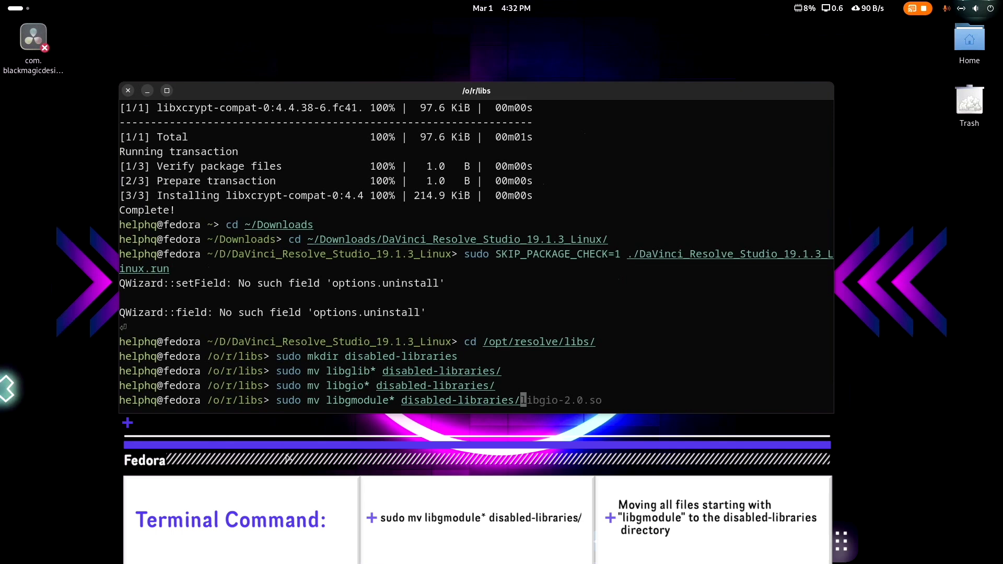
{"action": "key", "text": "Return"}
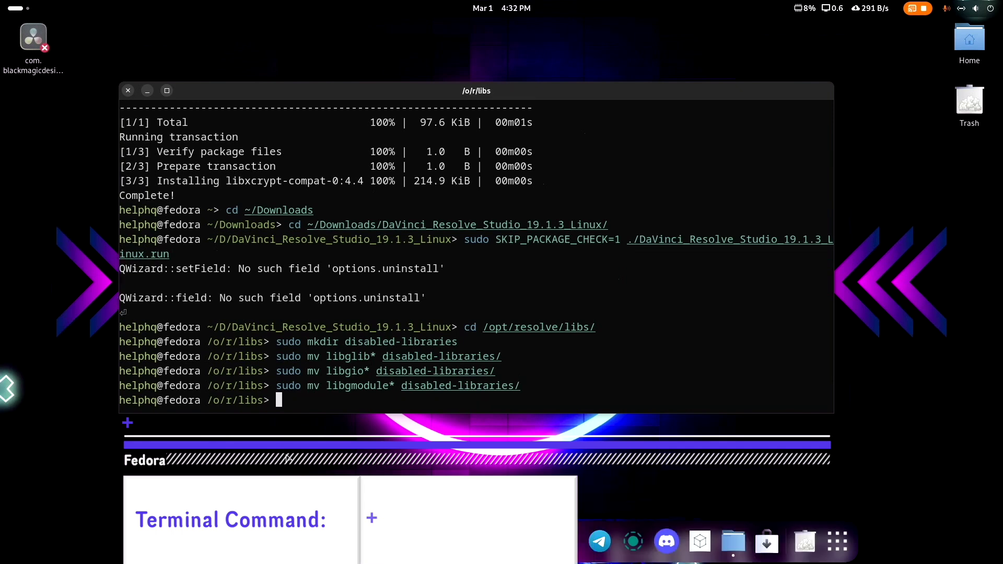